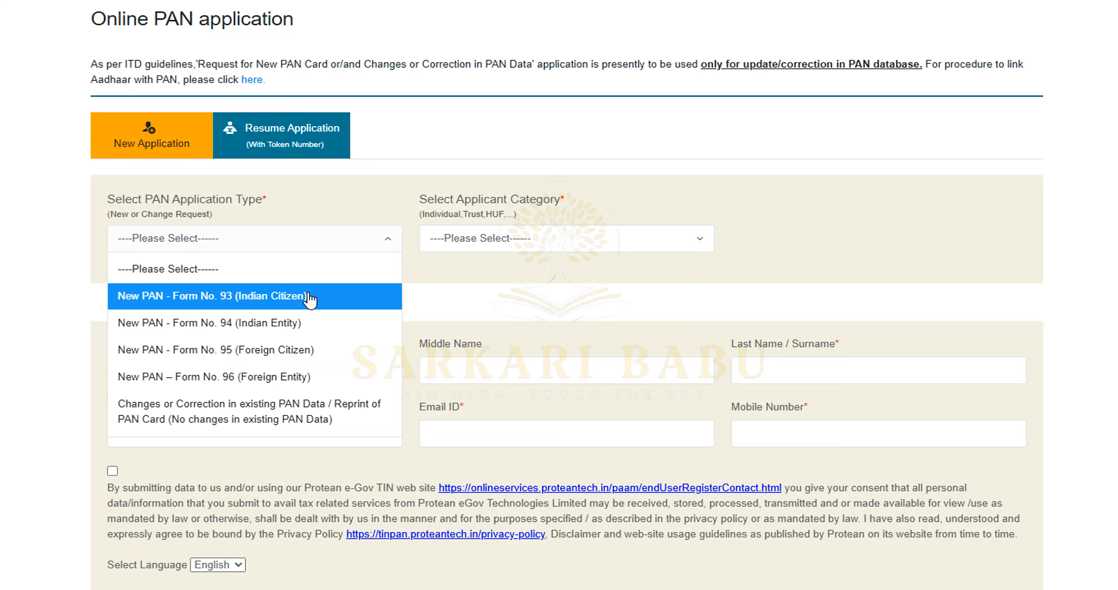
# Choose New PAN Form No. 93 and enter the applicant's first, middle and last names and birth date
pyautogui.click(309, 300)
pyautogui.scroll(-3, 470, 259)
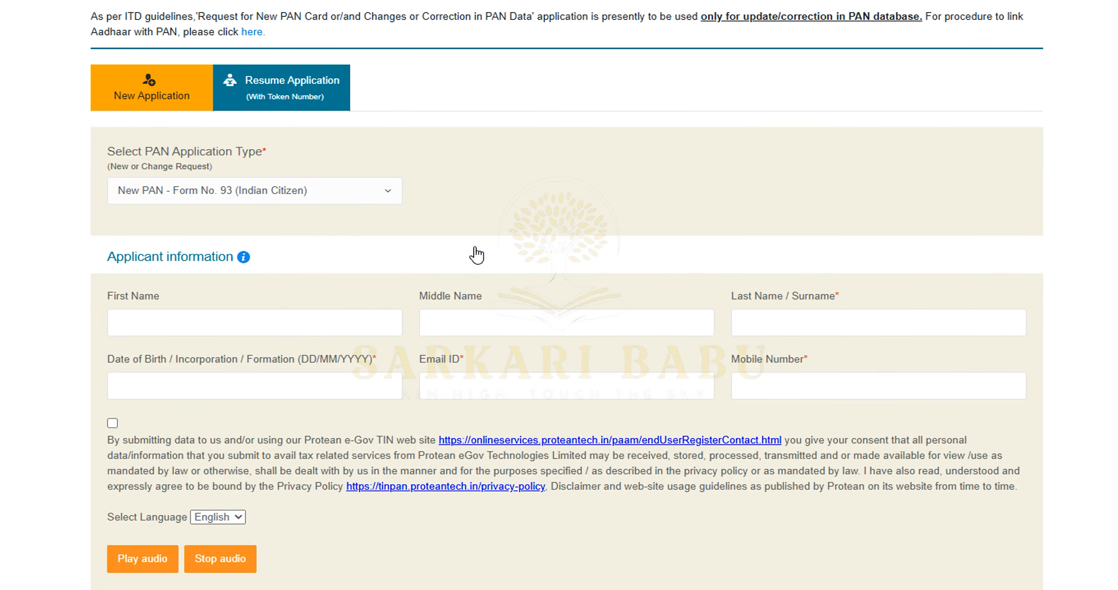
pyautogui.click(183, 214)
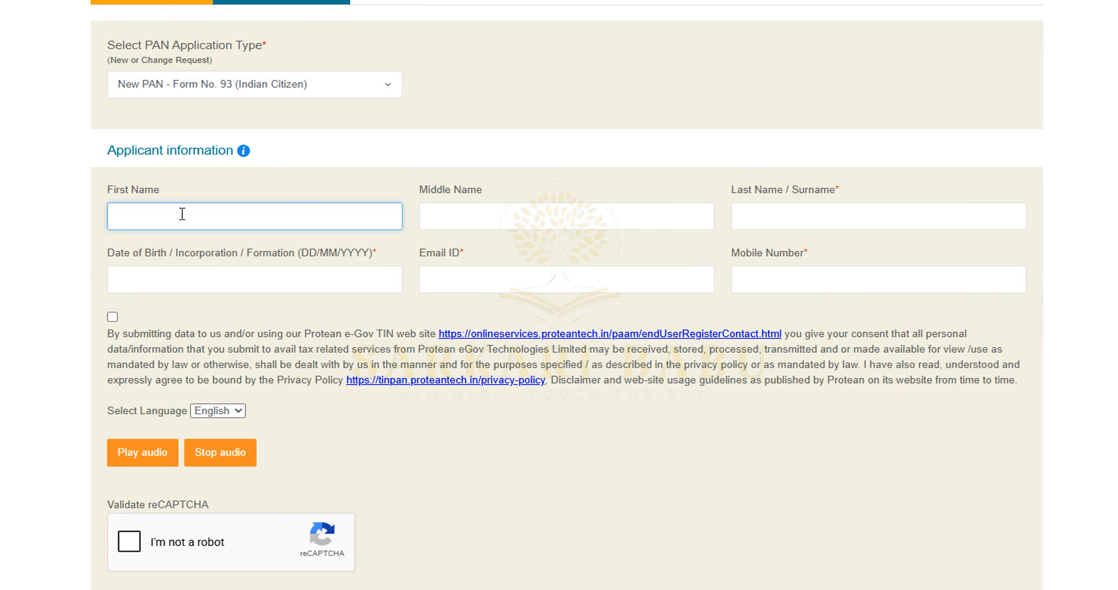
pyautogui.write('ABC')
pyautogui.click(576, 221)
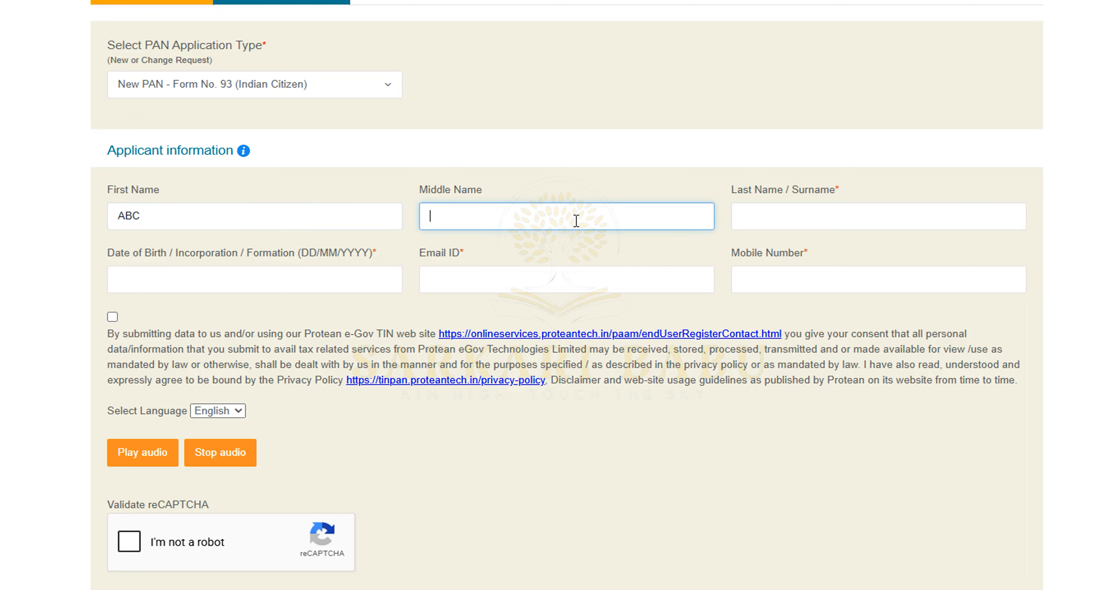
pyautogui.write('XCY')
pyautogui.click(795, 210)
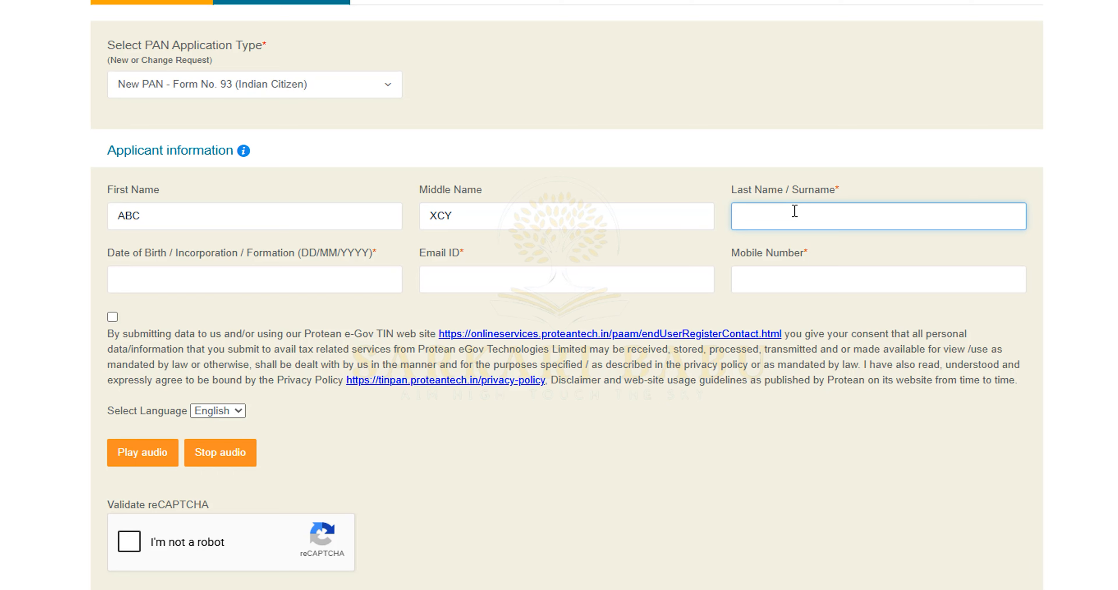
pyautogui.write('TYIU')
pyautogui.click(205, 276)
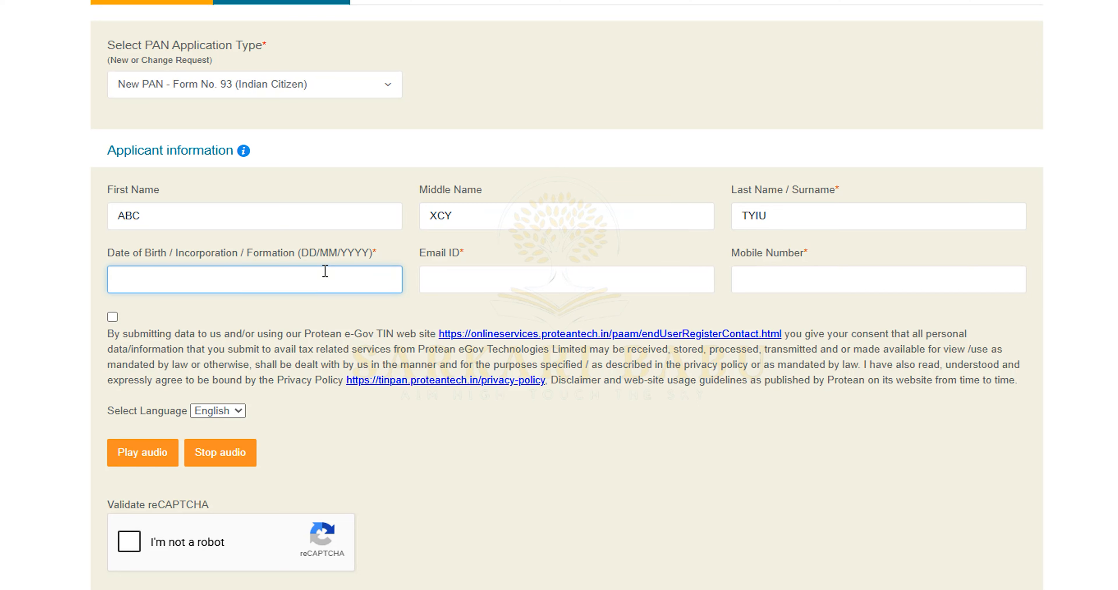
pyautogui.write('12/08/2001')
# Enter the applicant's e-mail and mobile number, accept consent and reCAPTCHA, and submit
pyautogui.click(540, 270)
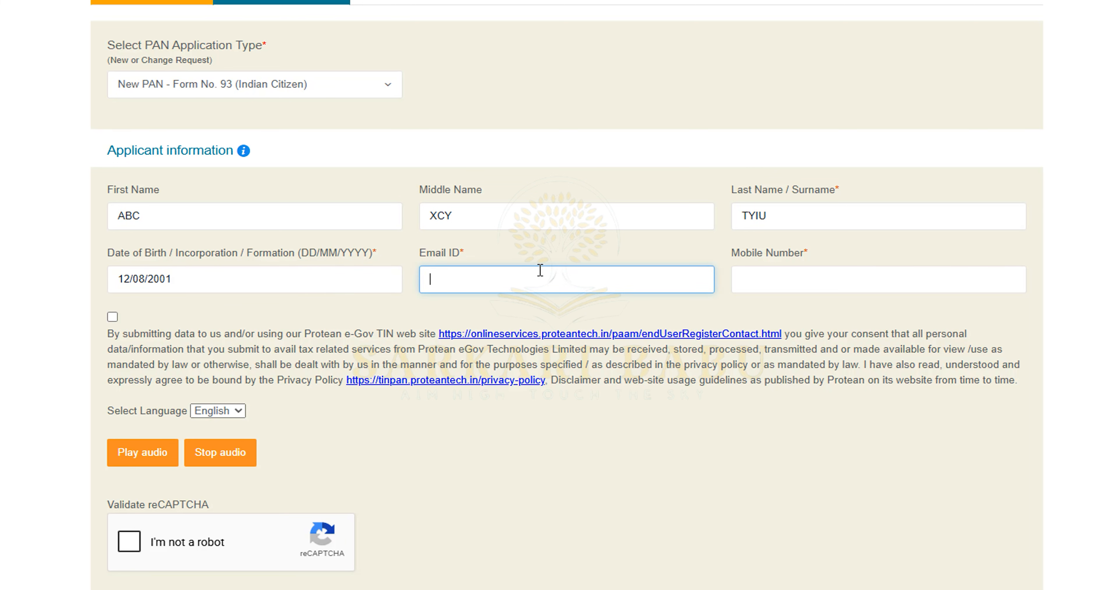
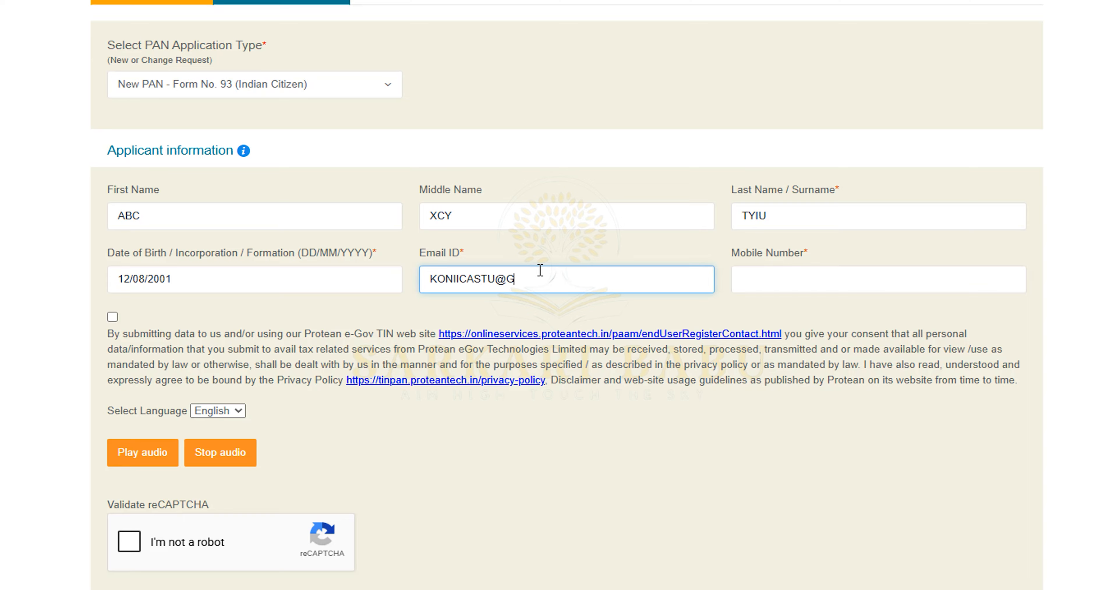
pyautogui.click(878, 288)
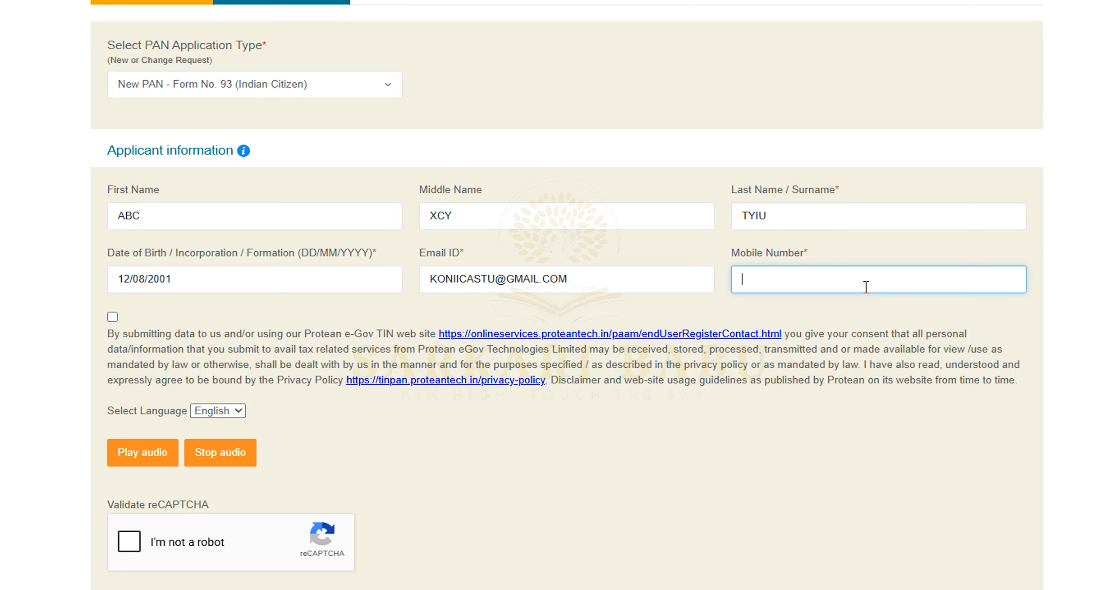
pyautogui.write('1234567489')
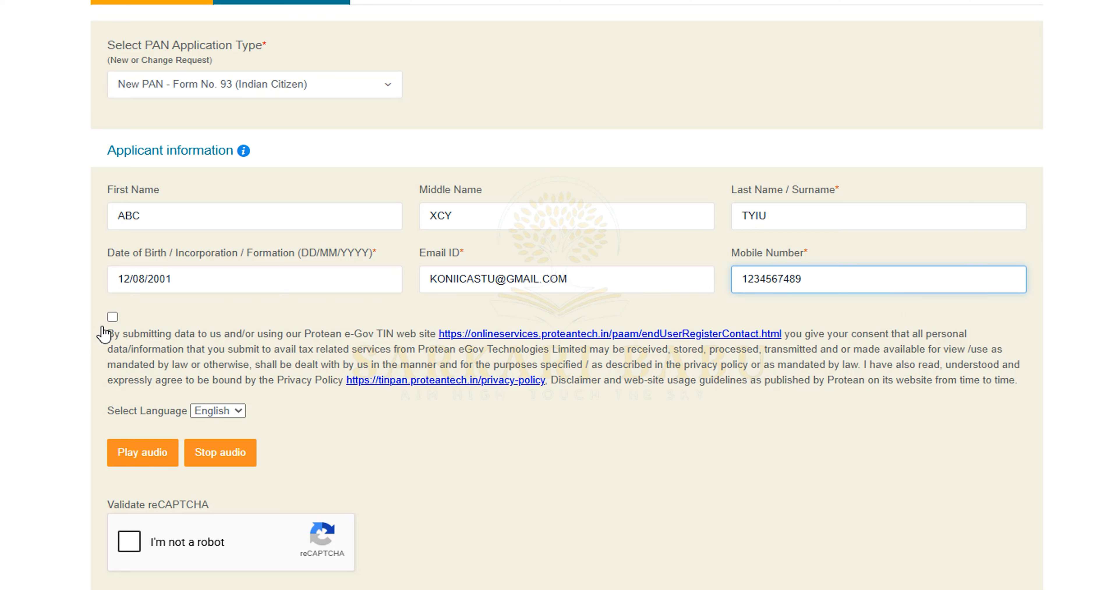
pyautogui.click(112, 317)
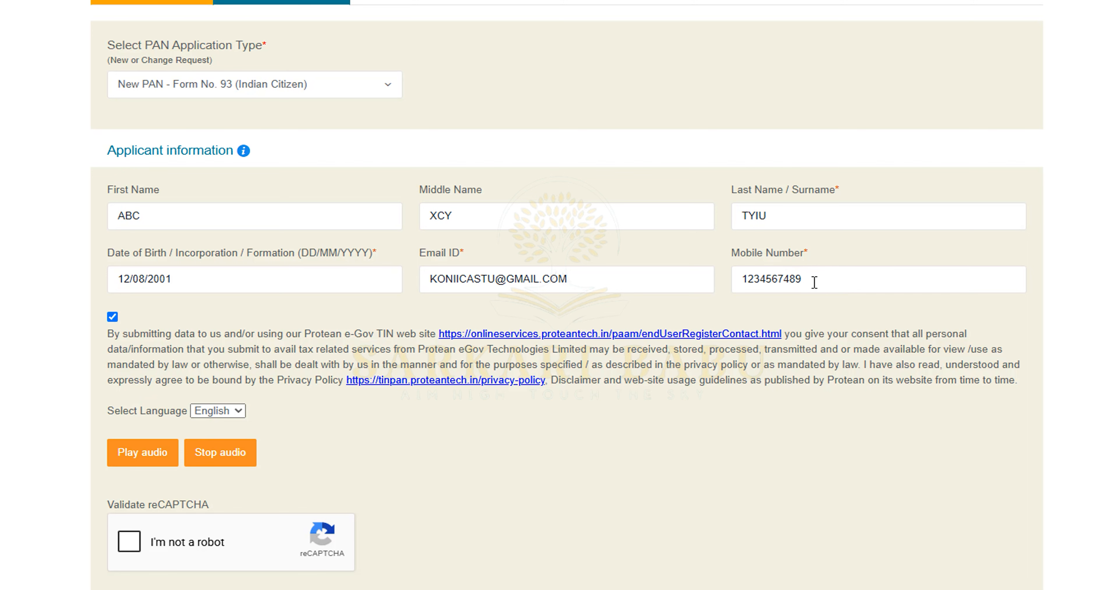
pyautogui.scroll(-2, 353, 409)
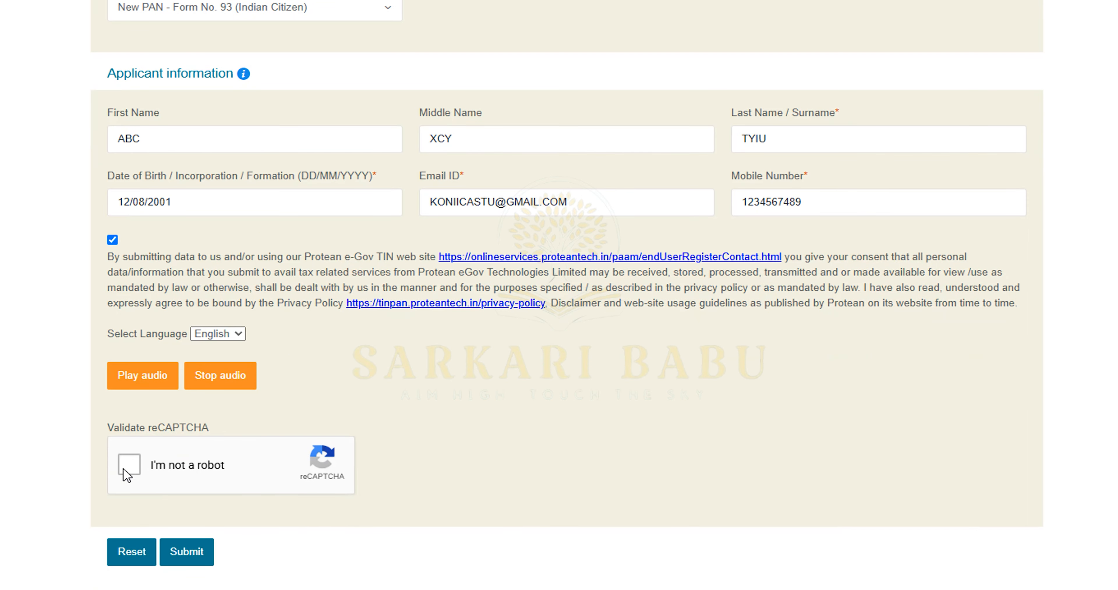
pyautogui.click(129, 466)
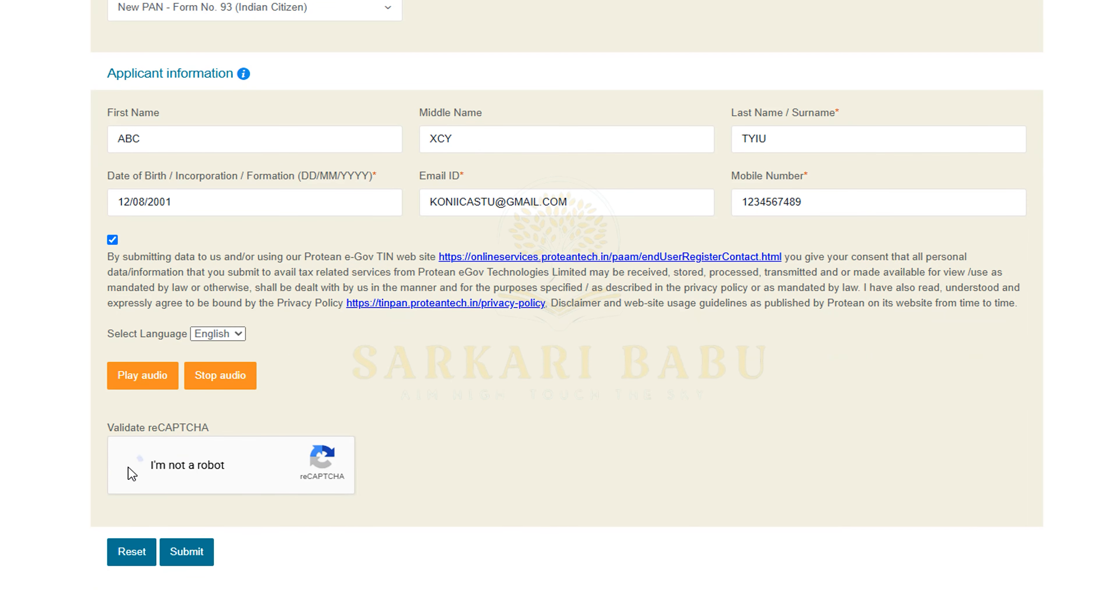
pyautogui.click(186, 553)
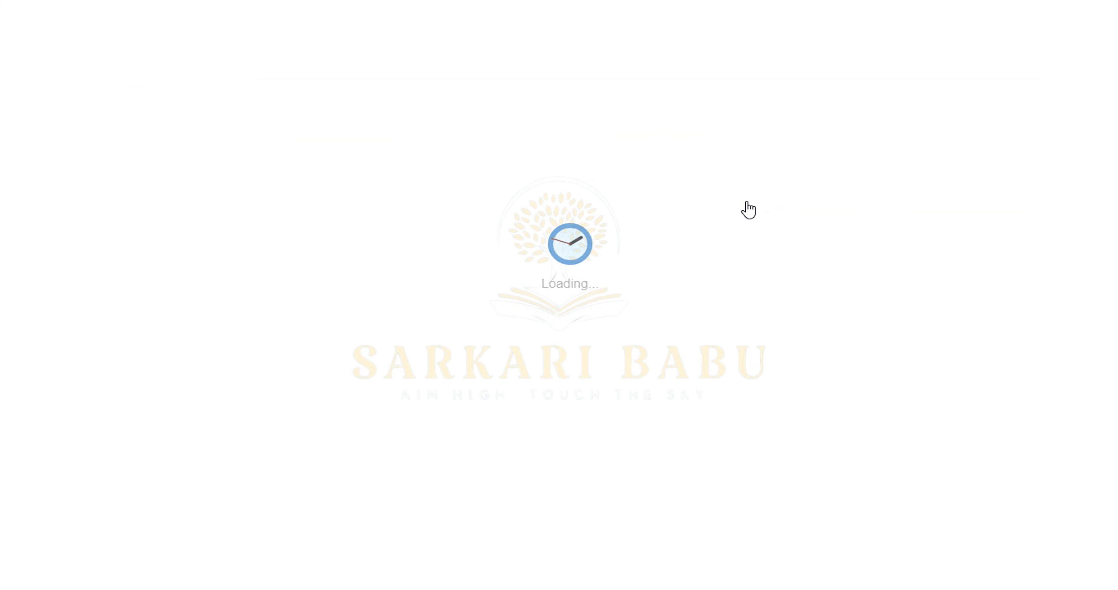
# Copy the generated token number to the clipboard and continue to Personal Details
pyautogui.doubleClick(560, 127)
pyautogui.rightClick(563, 126)
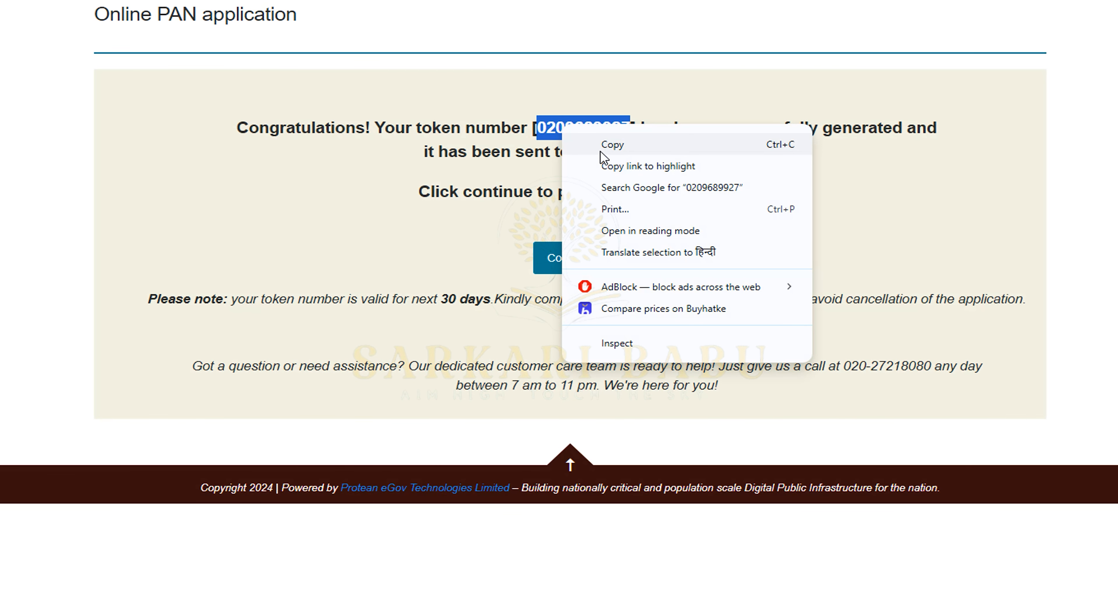
pyautogui.click(602, 152)
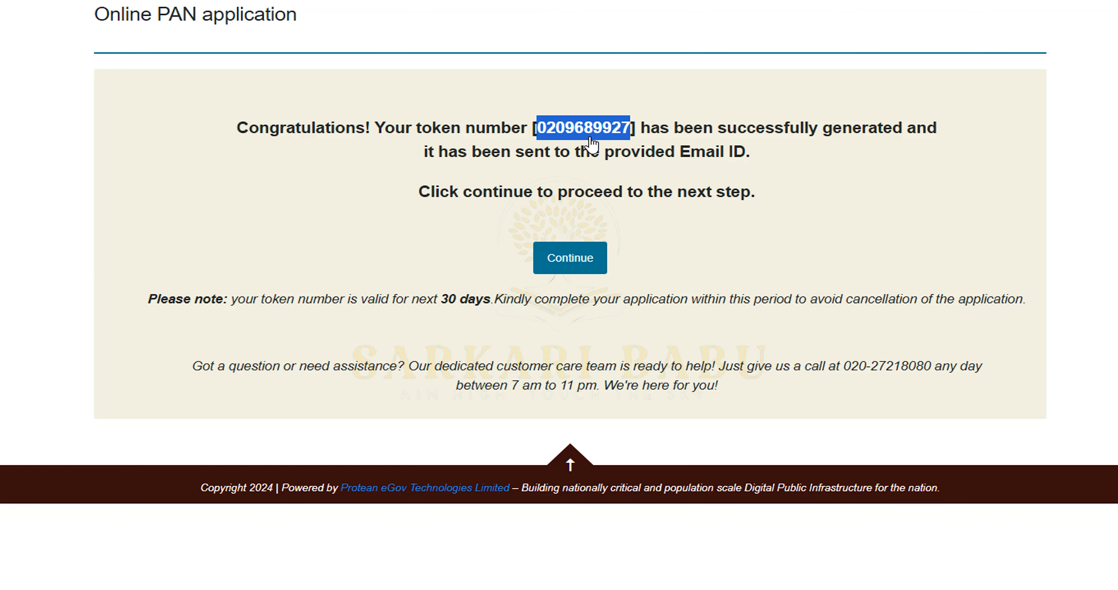
pyautogui.click(565, 262)
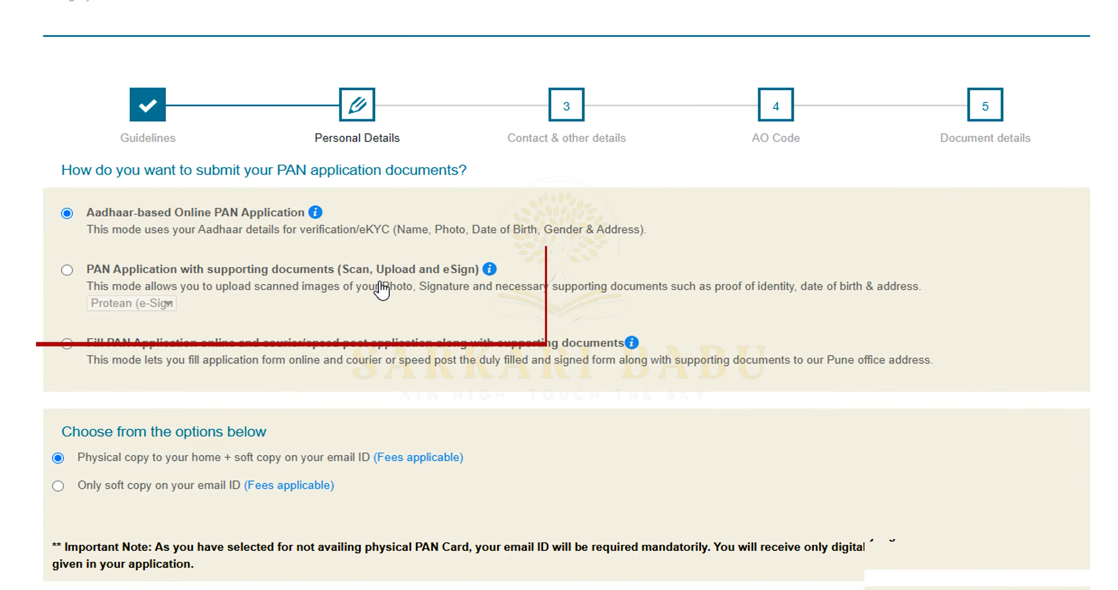
# Choose scan, upload and eSign submission of supporting documents with Protean e-Sign
pyautogui.scroll(-1, 380, 284)
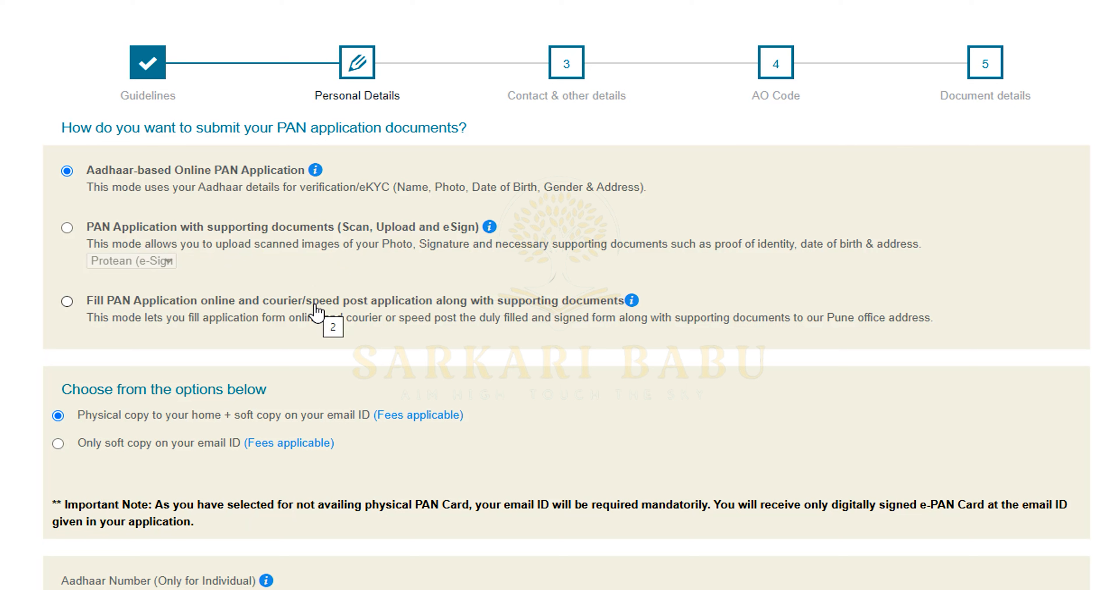
pyautogui.click(207, 234)
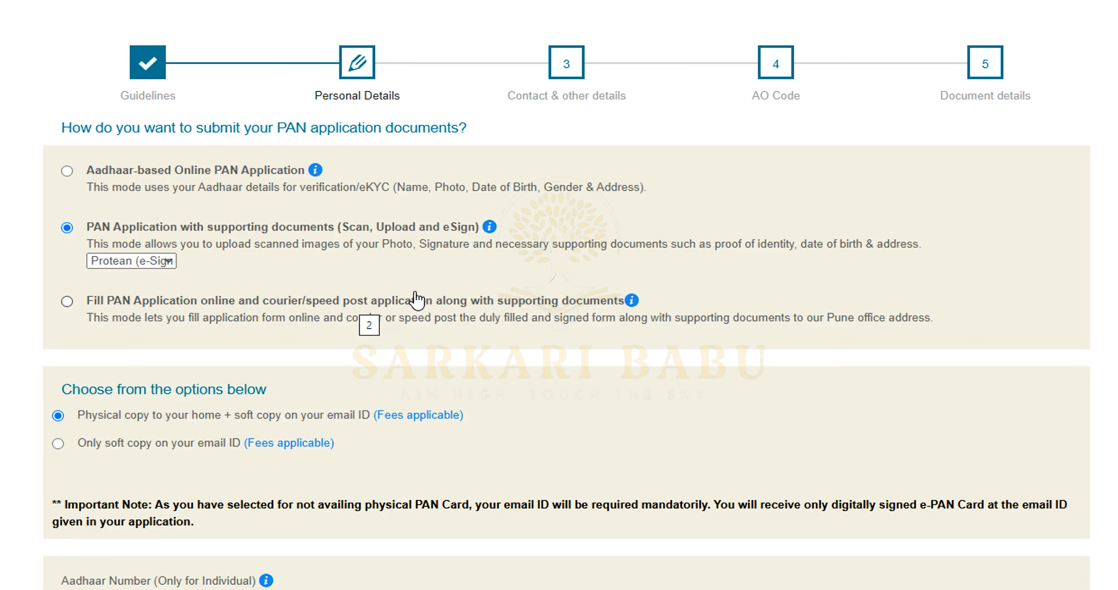
pyautogui.moveTo(622, 329); pyautogui.dragTo(753, 339)
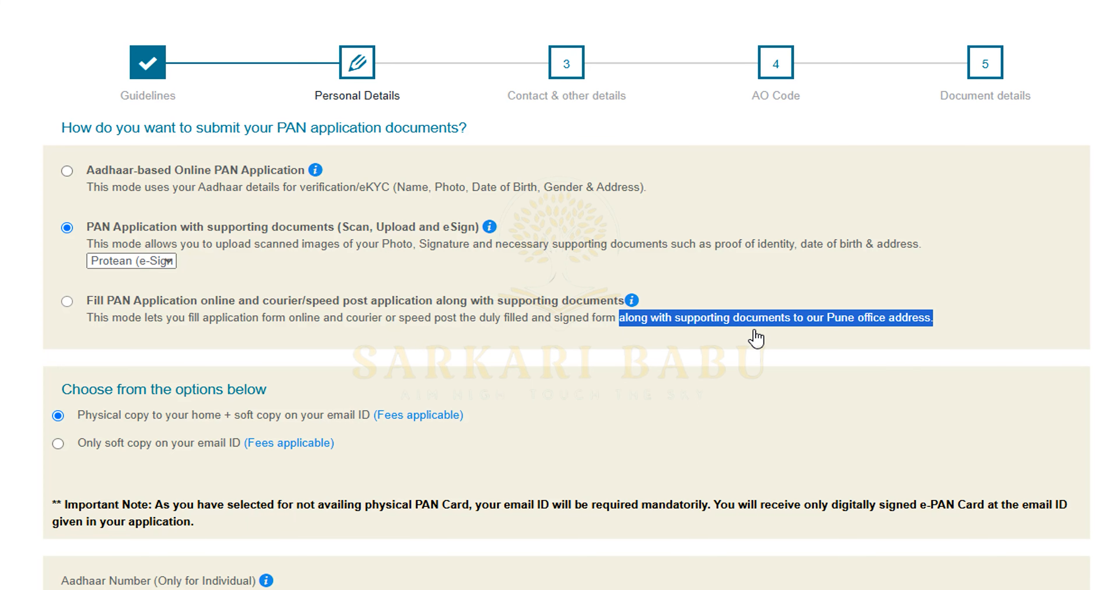
pyautogui.click(812, 334)
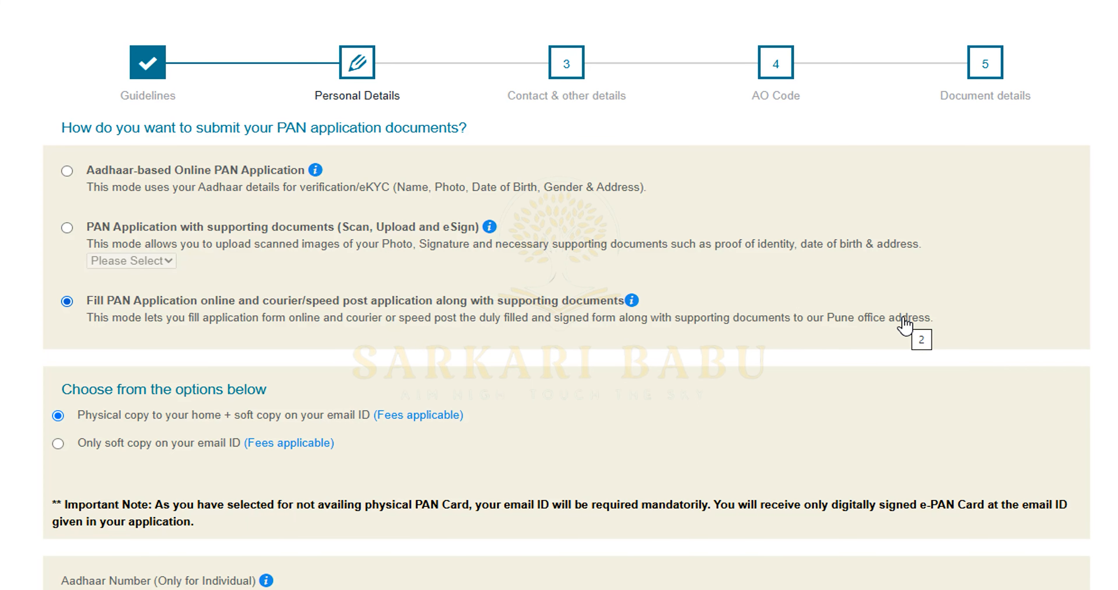
pyautogui.scroll(-4, 903, 323)
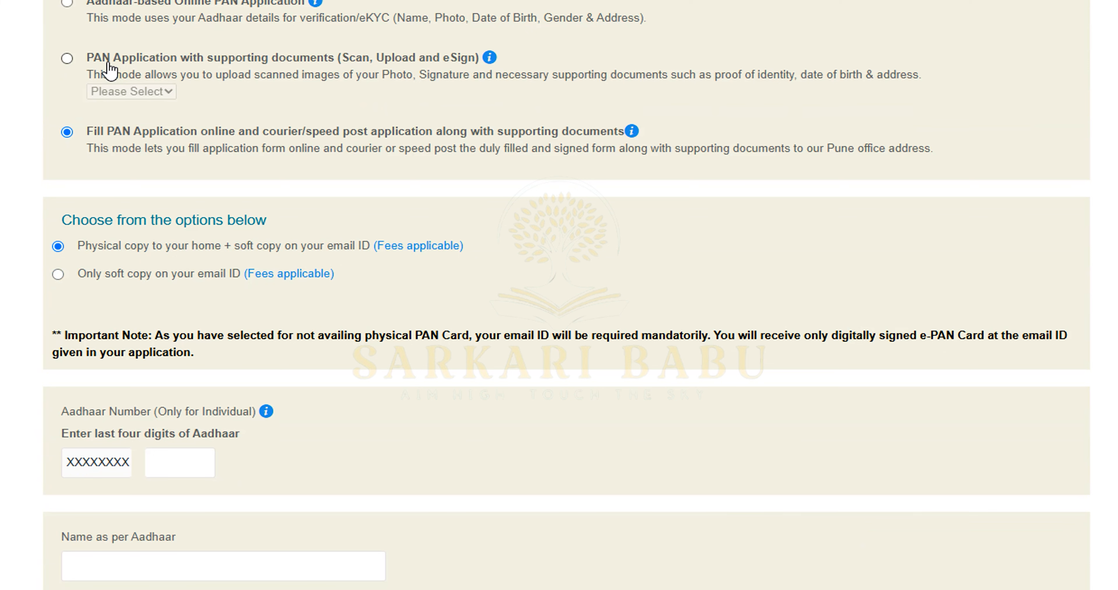
pyautogui.click(139, 63)
pyautogui.scroll(-2, 319, 269)
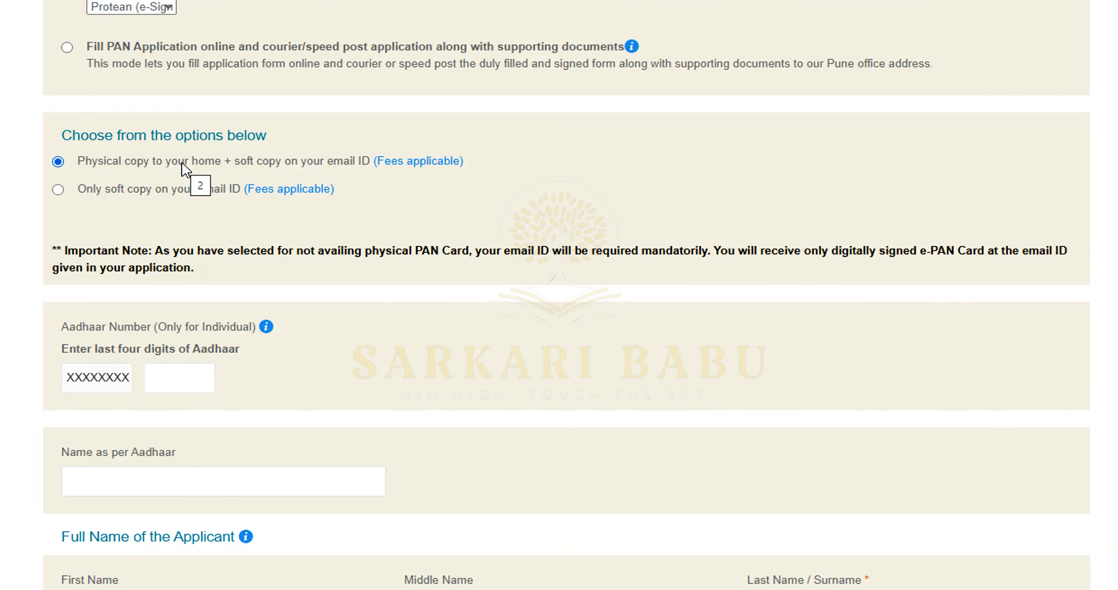
pyautogui.scroll(-4, 185, 183)
# Enter the last four Aadhaar digits and the applicant's name as per Aadhaar
pyautogui.click(193, 199)
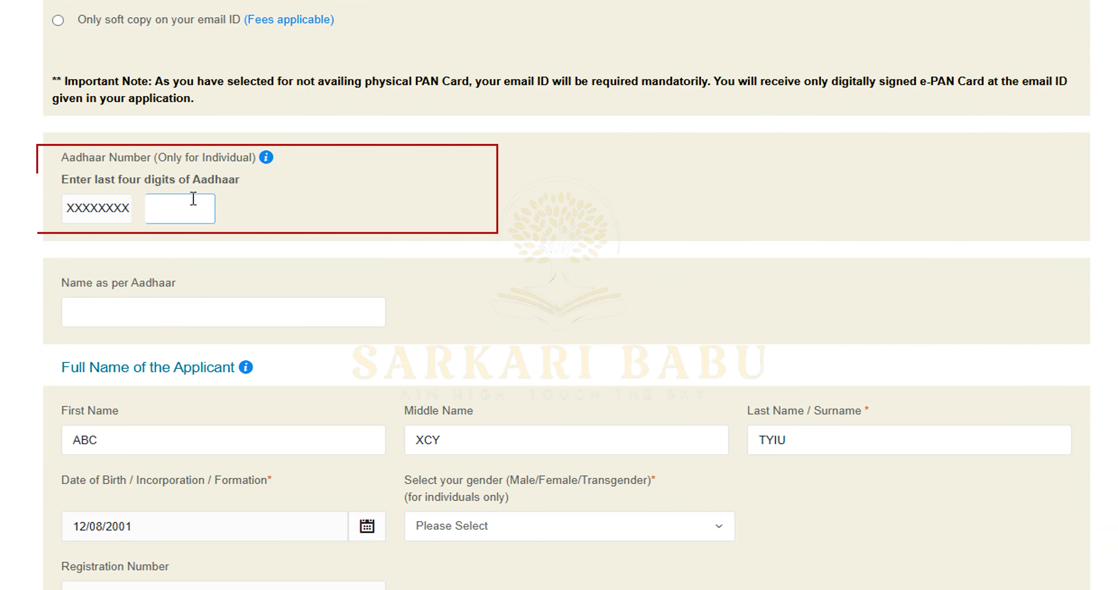
pyautogui.write('1254')
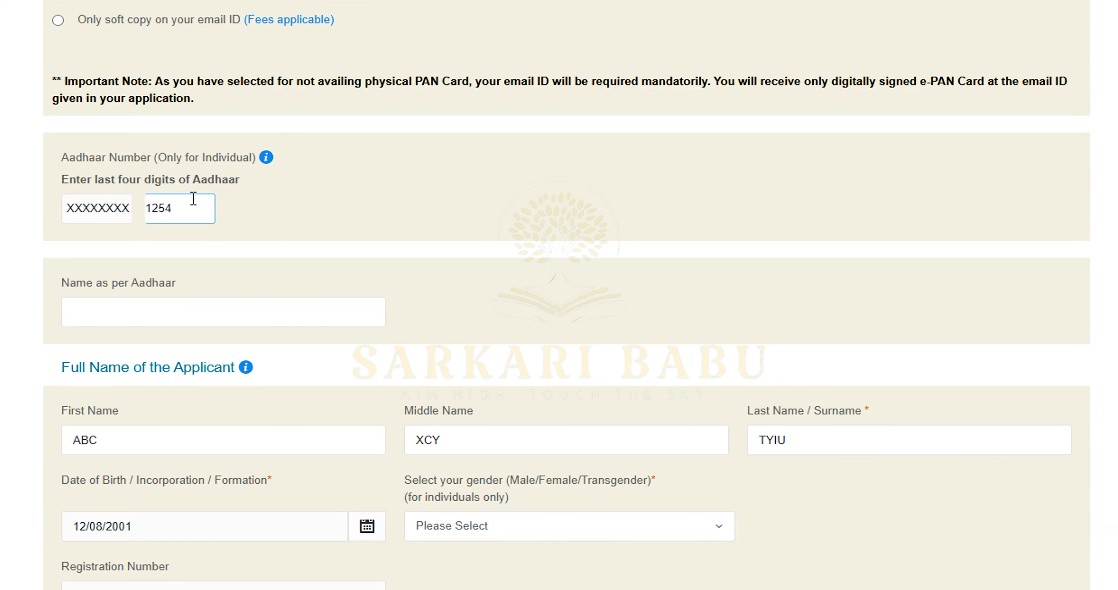
pyautogui.scroll(-2, 191, 203)
pyautogui.click(180, 227)
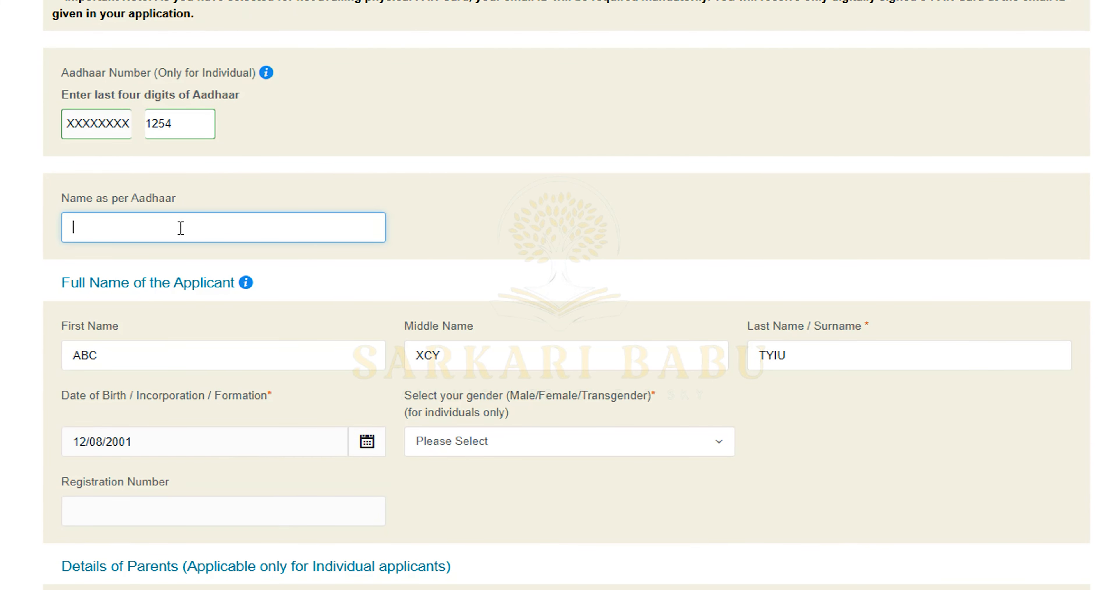
pyautogui.write('ABC XCY TYIU')
pyautogui.click(2, 222)
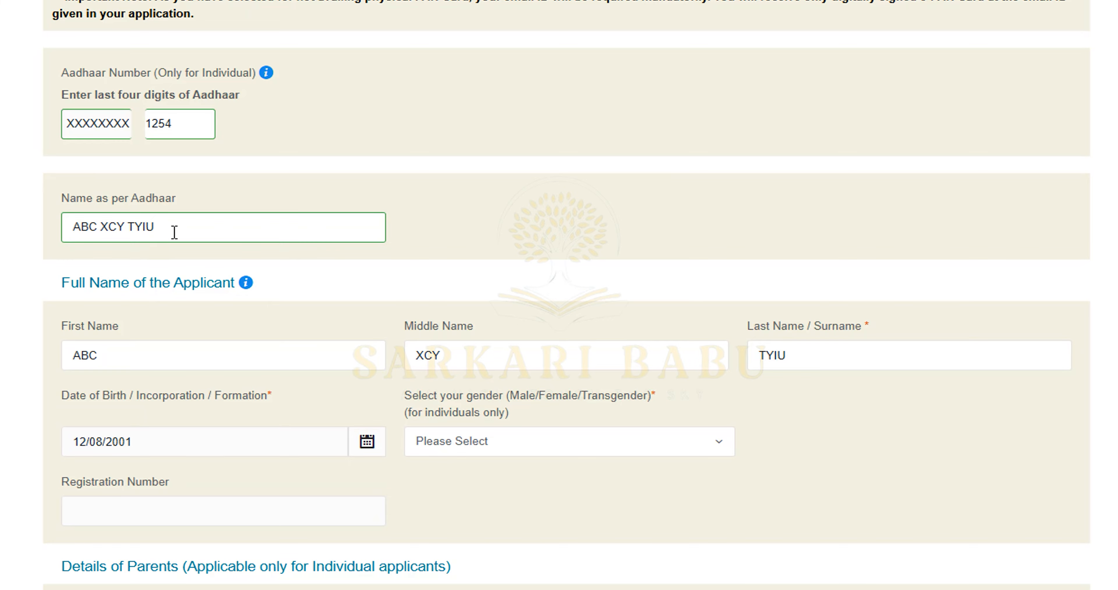
# Set the applicant's gender to Male
pyautogui.scroll(-4, 174, 232)
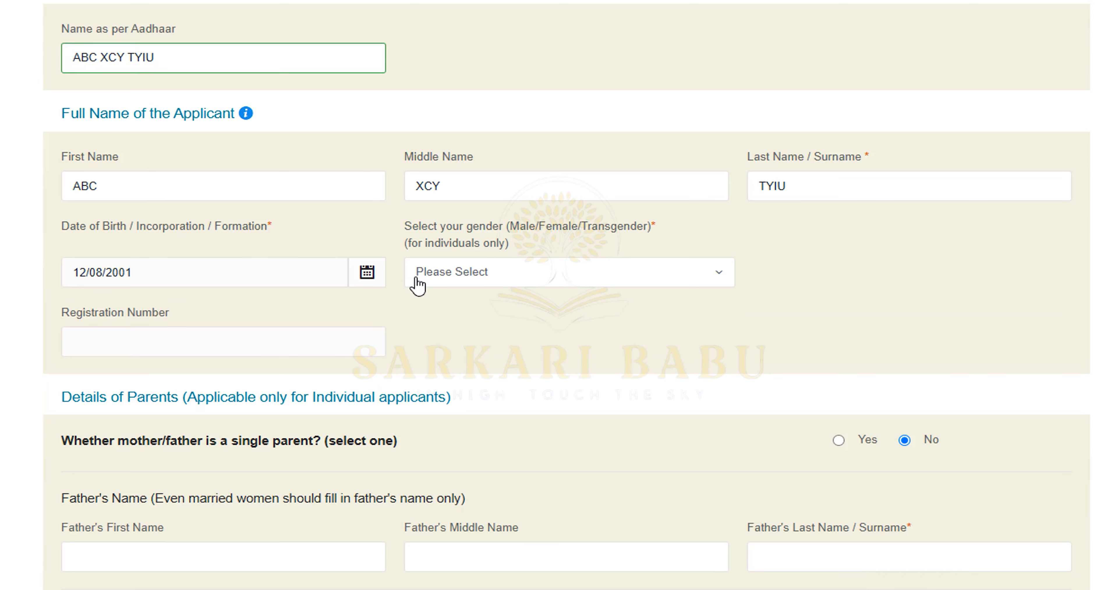
pyautogui.click(495, 287)
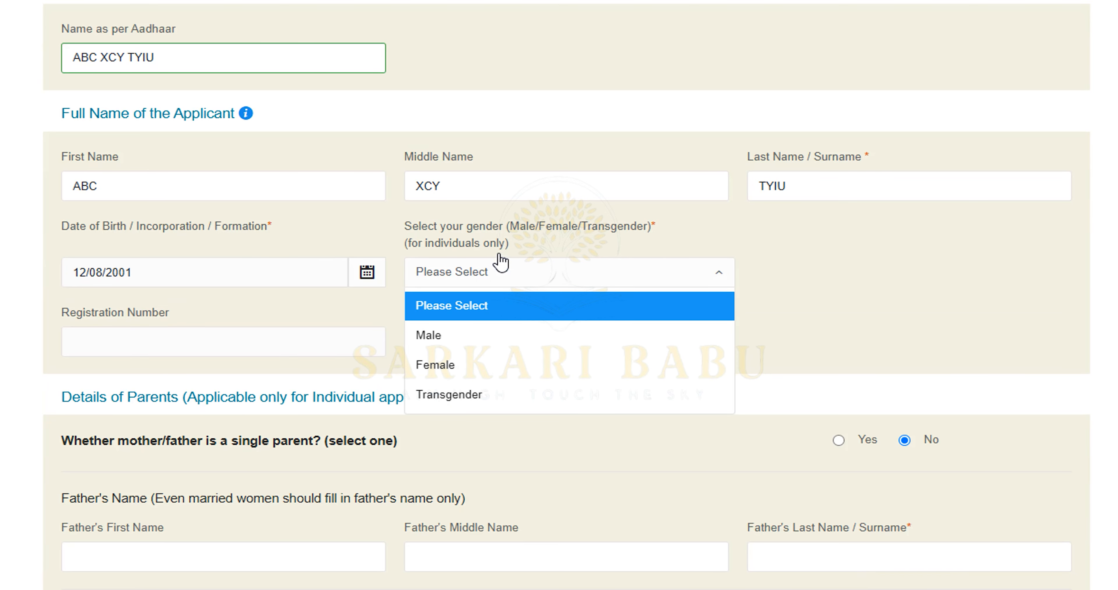
pyautogui.click(444, 338)
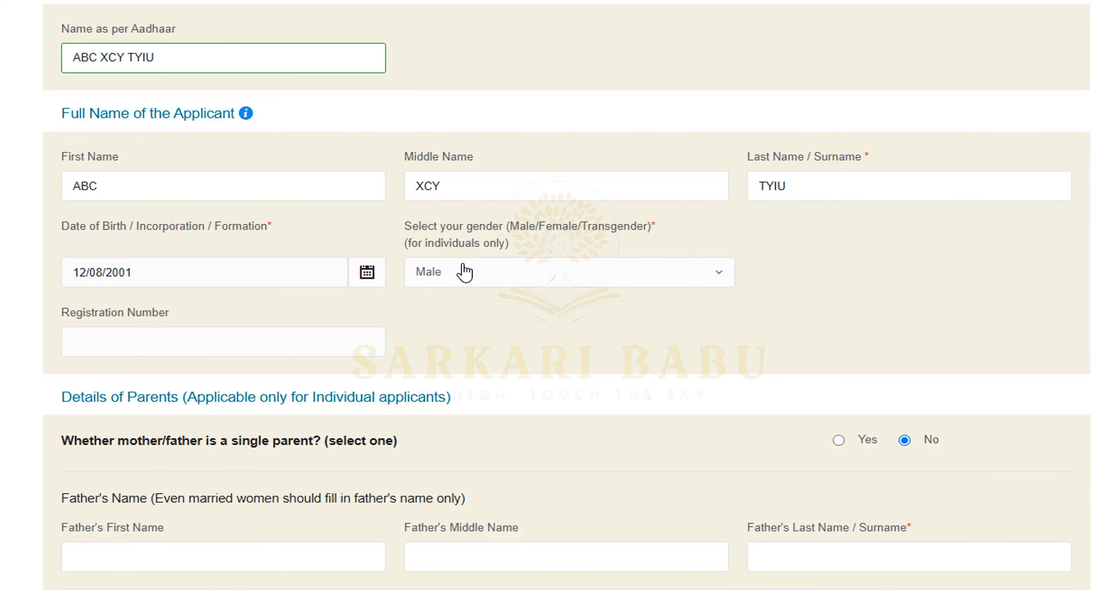
pyautogui.scroll(-2, 463, 271)
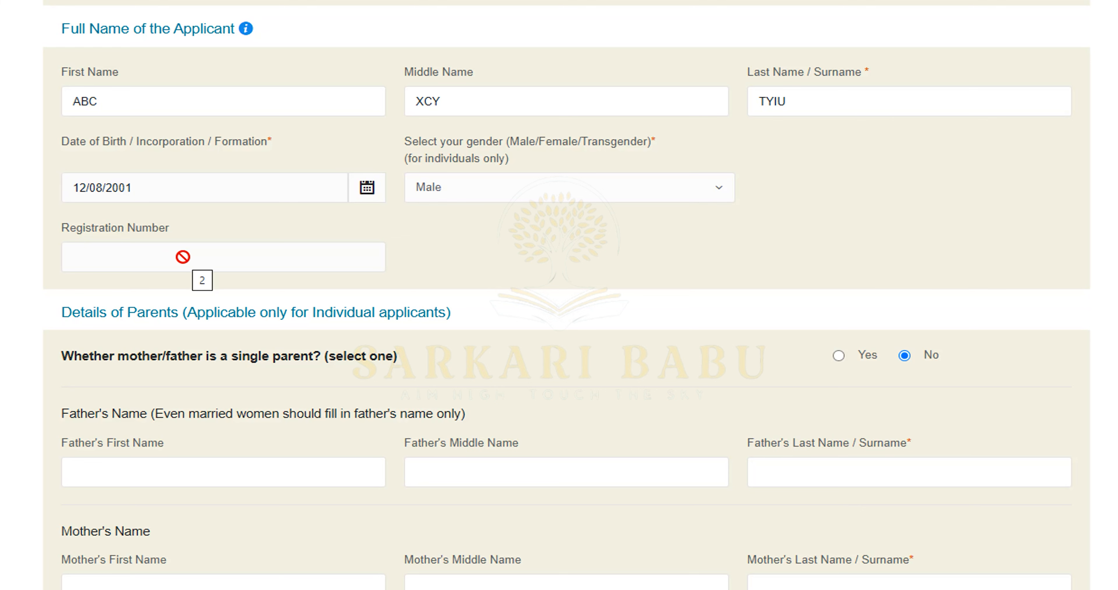
# Fill in the father's first and last names and the mother's last name, then go to Contact & other details
pyautogui.scroll(-4, 183, 256)
pyautogui.click(195, 298)
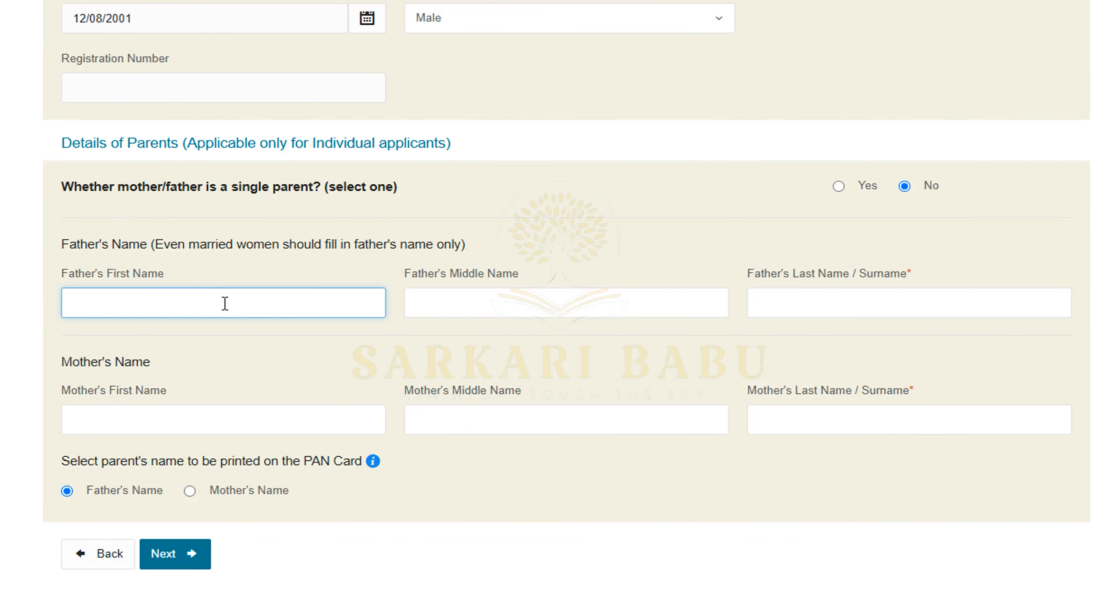
pyautogui.write('YUI')
pyautogui.click(539, 310)
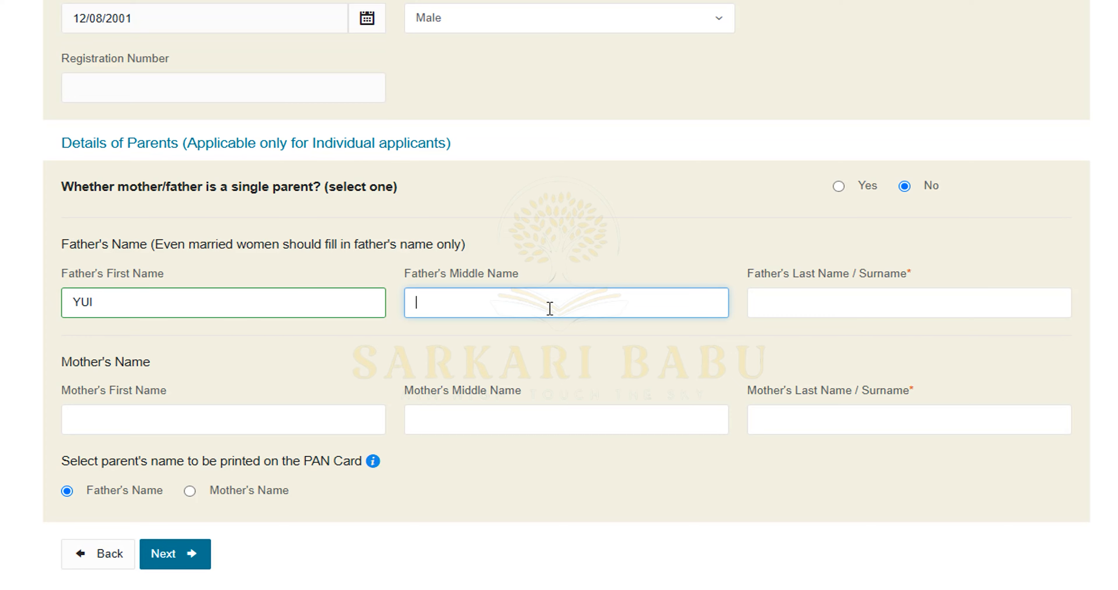
pyautogui.click(826, 306)
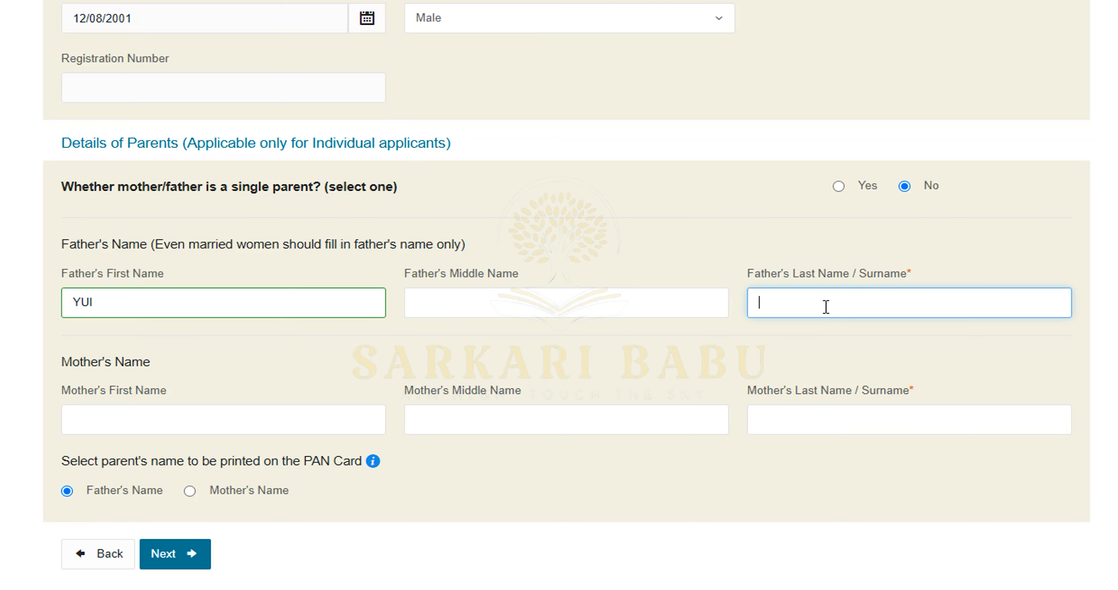
pyautogui.doubleClick(142, 316)
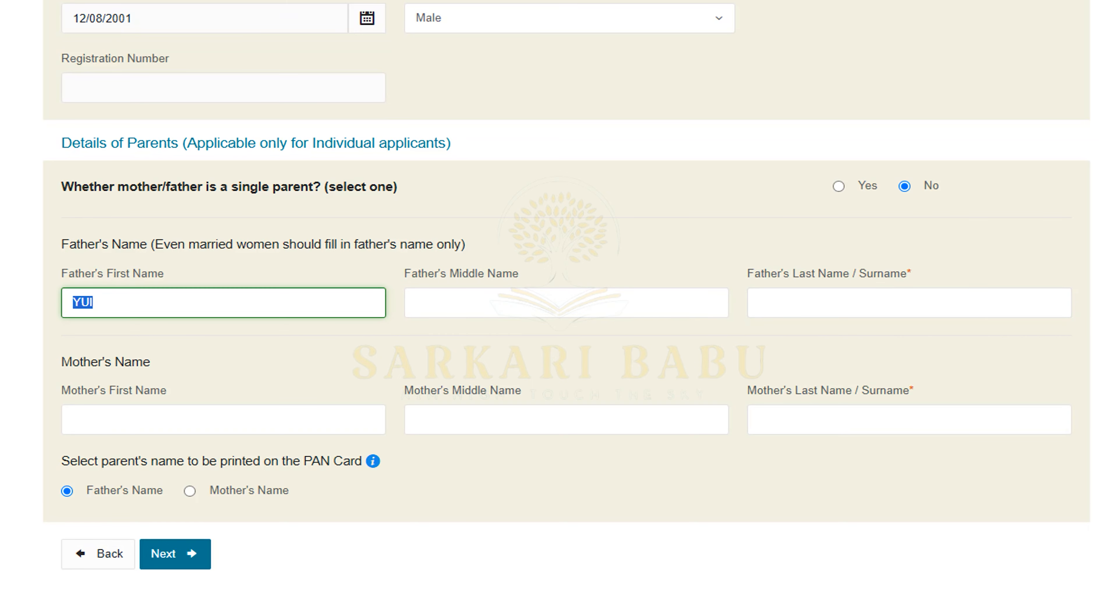
pyautogui.click(946, 295)
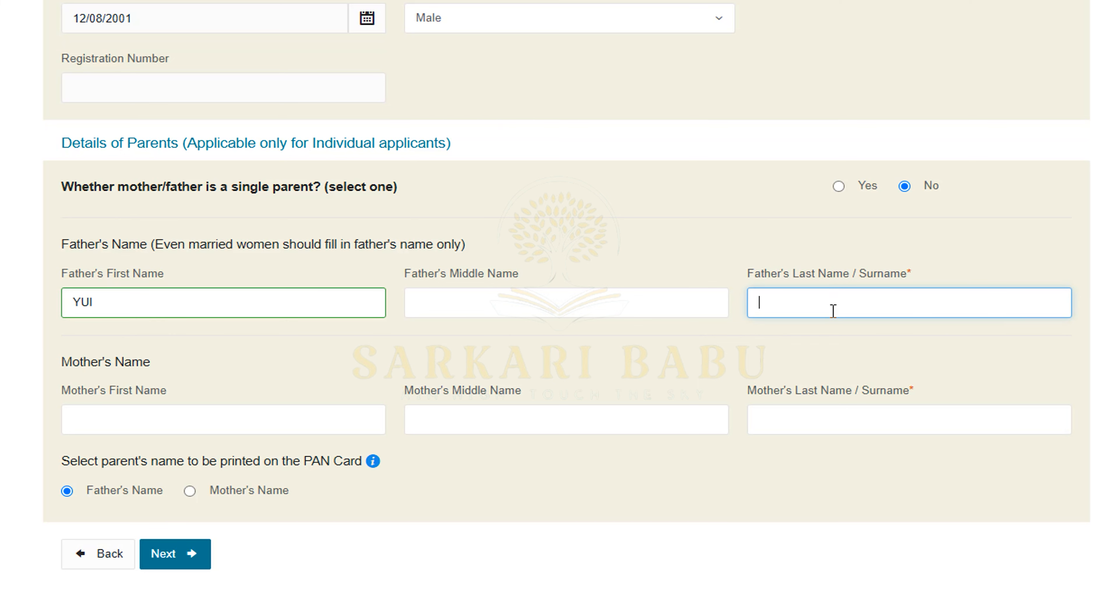
pyautogui.click(908, 307)
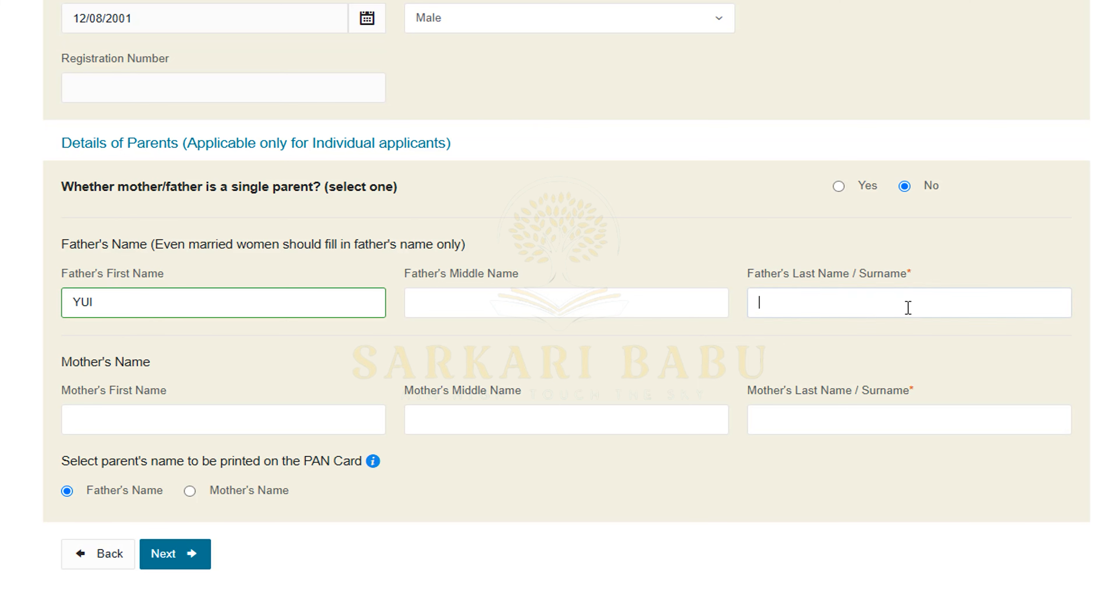
pyautogui.write('XTY')
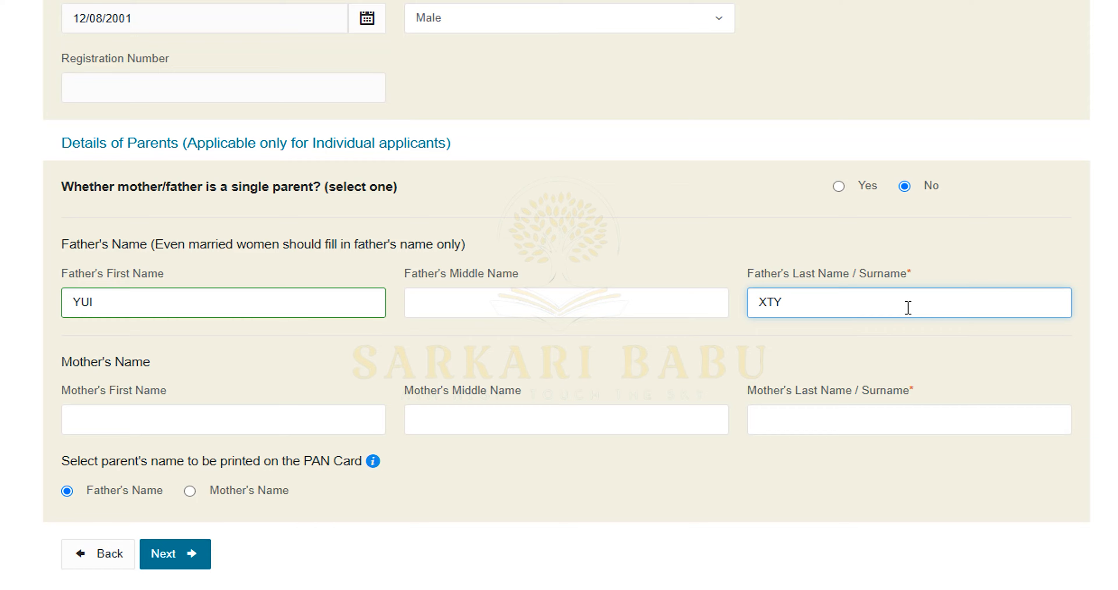
pyautogui.click(888, 421)
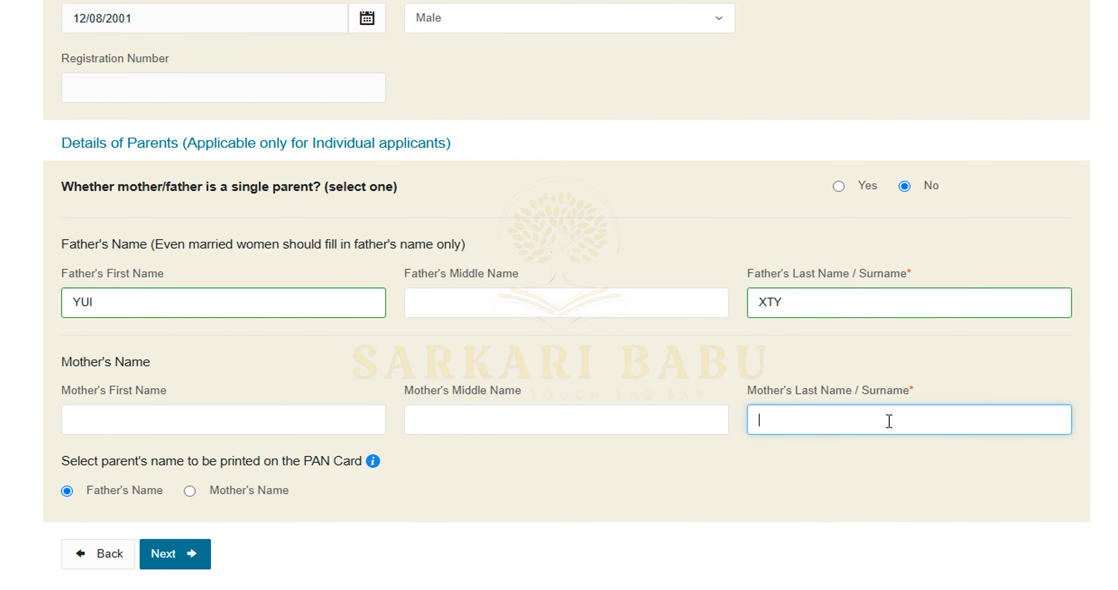
pyautogui.write('YUII')
pyautogui.click(189, 555)
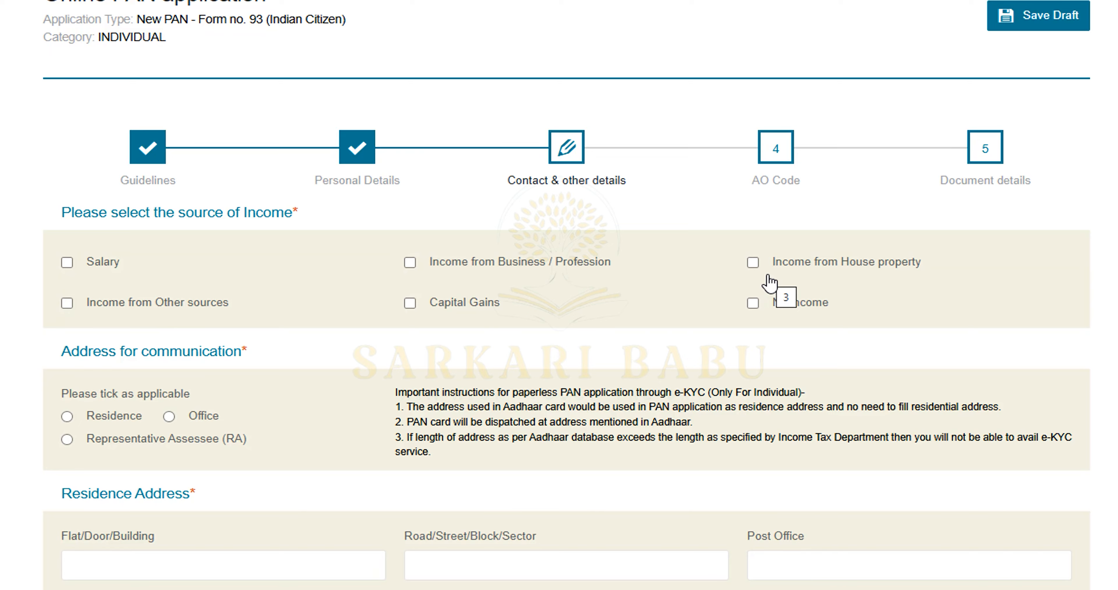
# Declare No income as the applicant's source of income
pyautogui.click(754, 304)
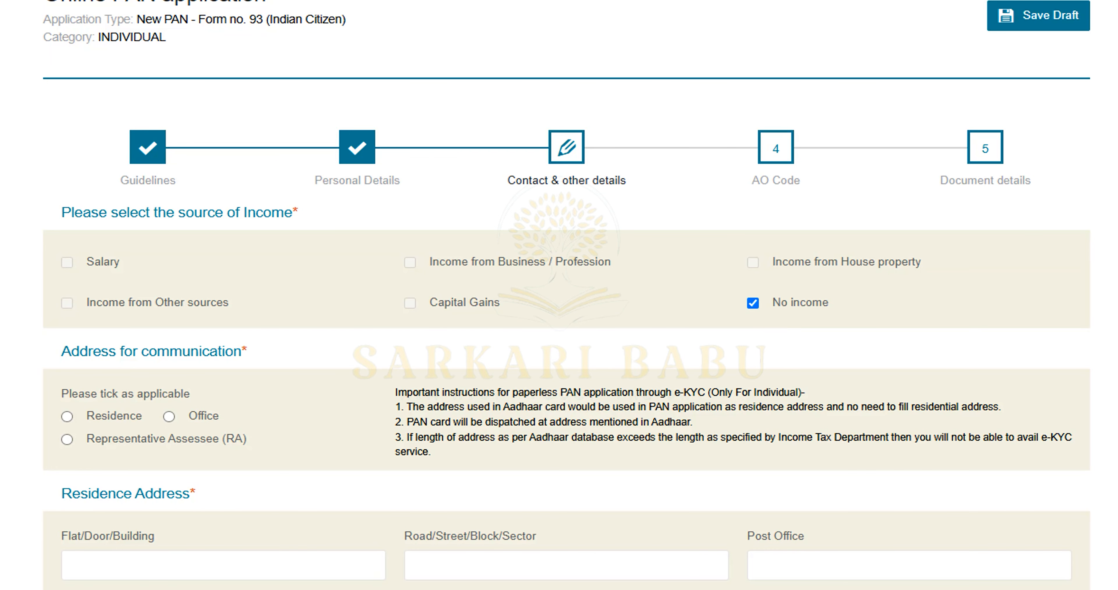
pyautogui.scroll(-4, 567, 295)
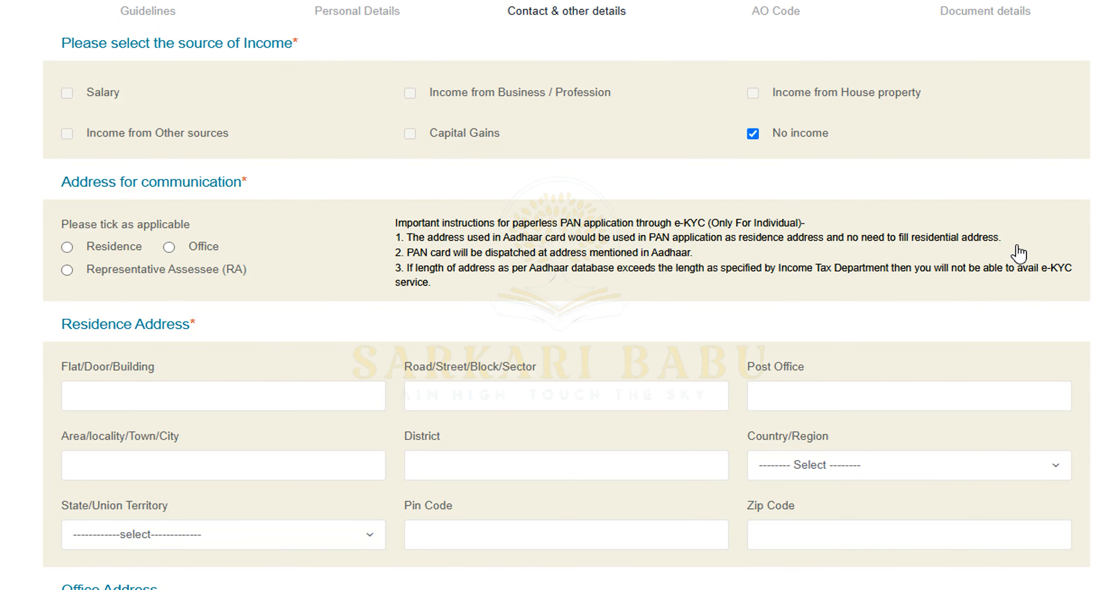
# Make Residence the communication address and fill its flat, road, post office, area and district
pyautogui.click(115, 250)
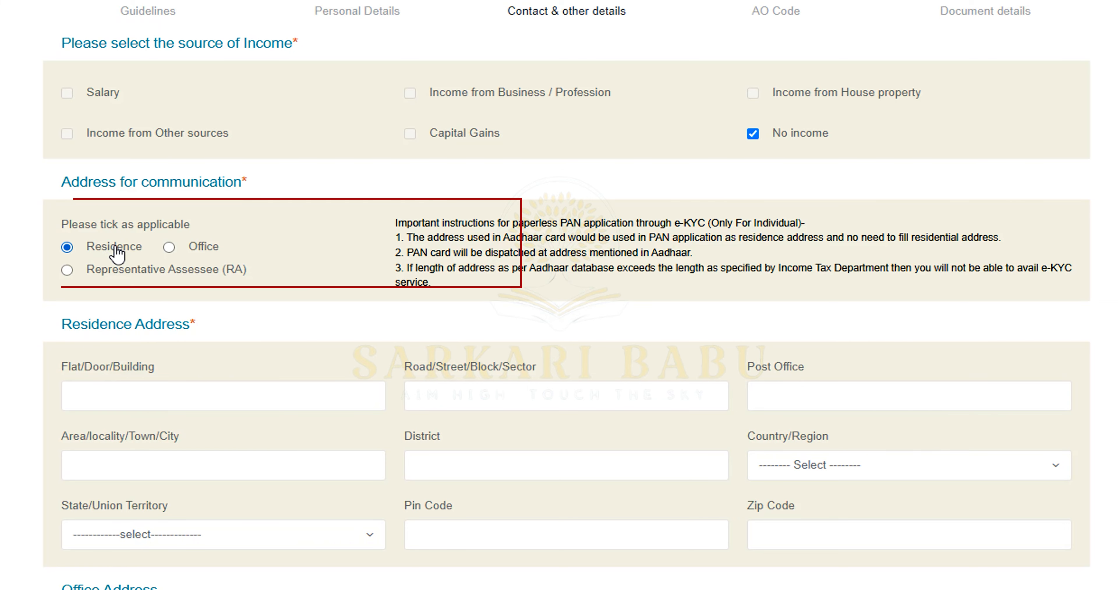
pyautogui.scroll(-4, 207, 259)
pyautogui.click(253, 232)
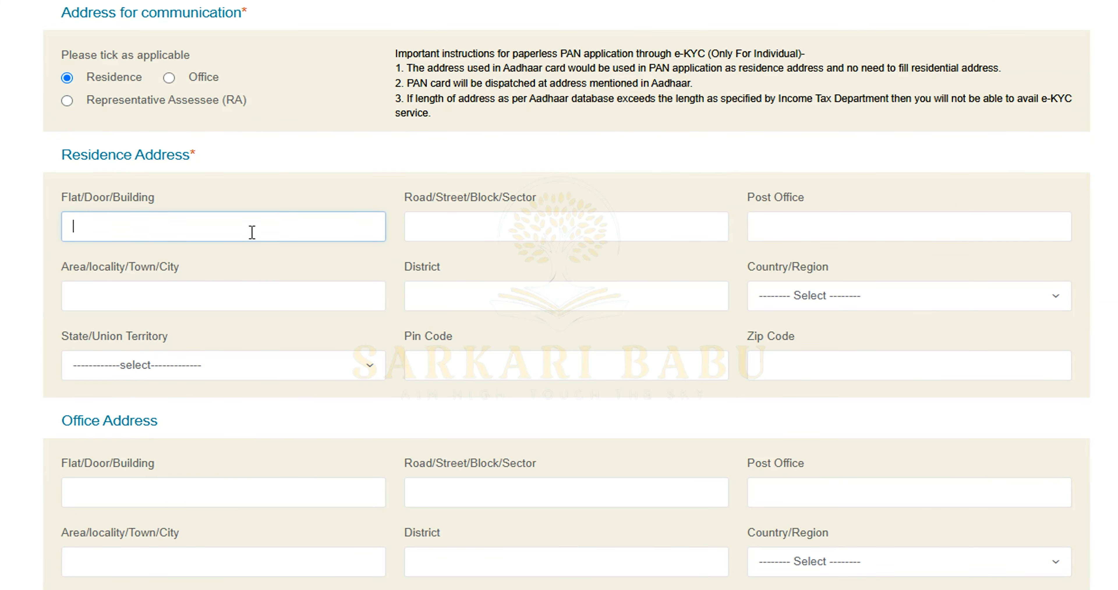
pyautogui.write('ABCV')
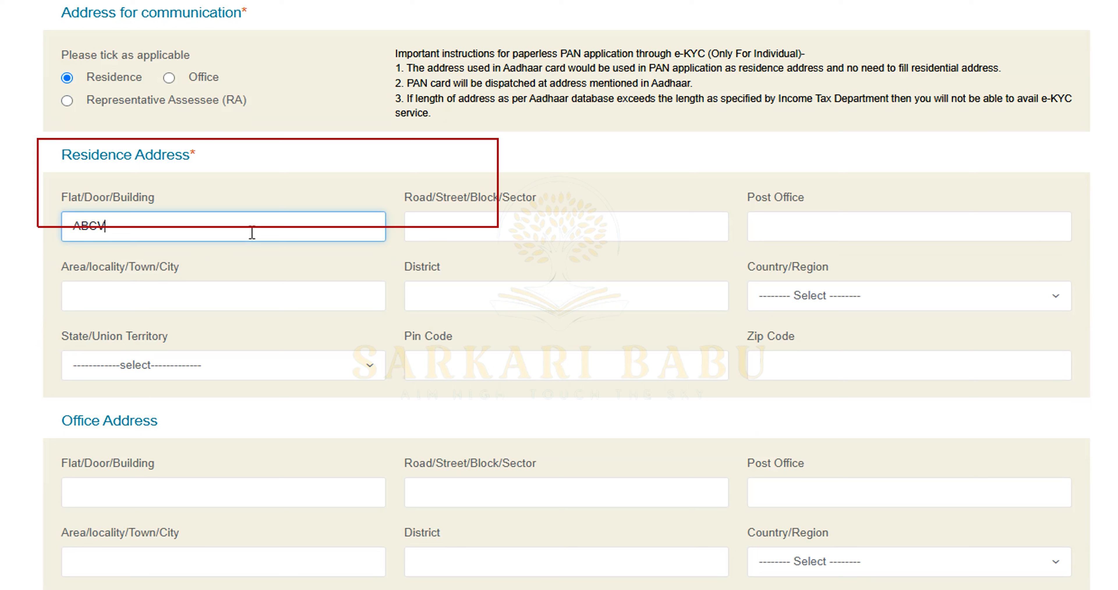
pyautogui.click(618, 236)
pyautogui.write('N')
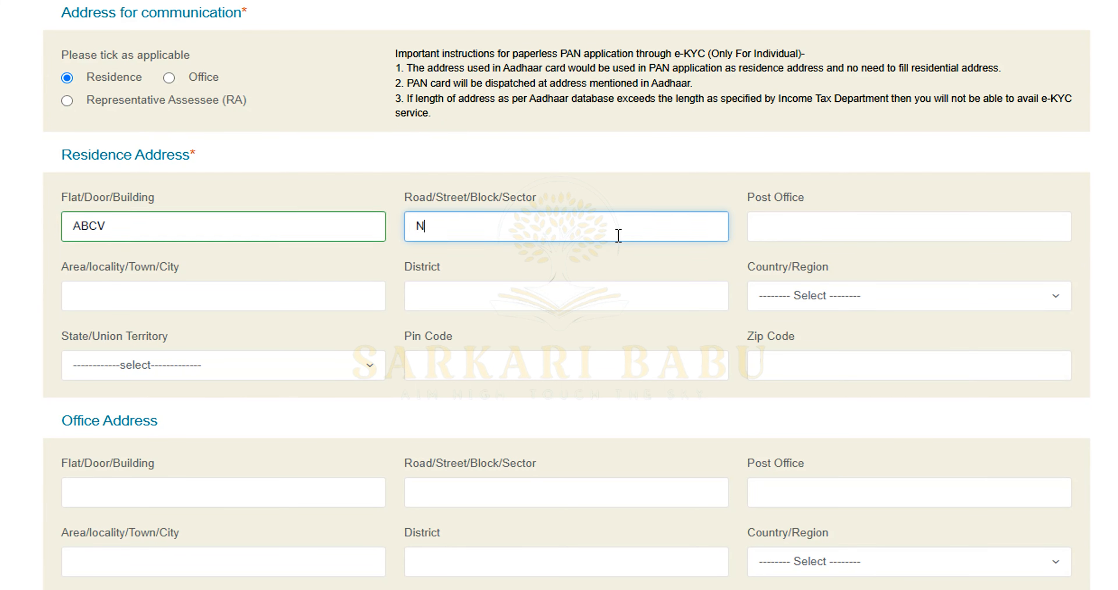
pyautogui.click(827, 229)
pyautogui.write('HNHB')
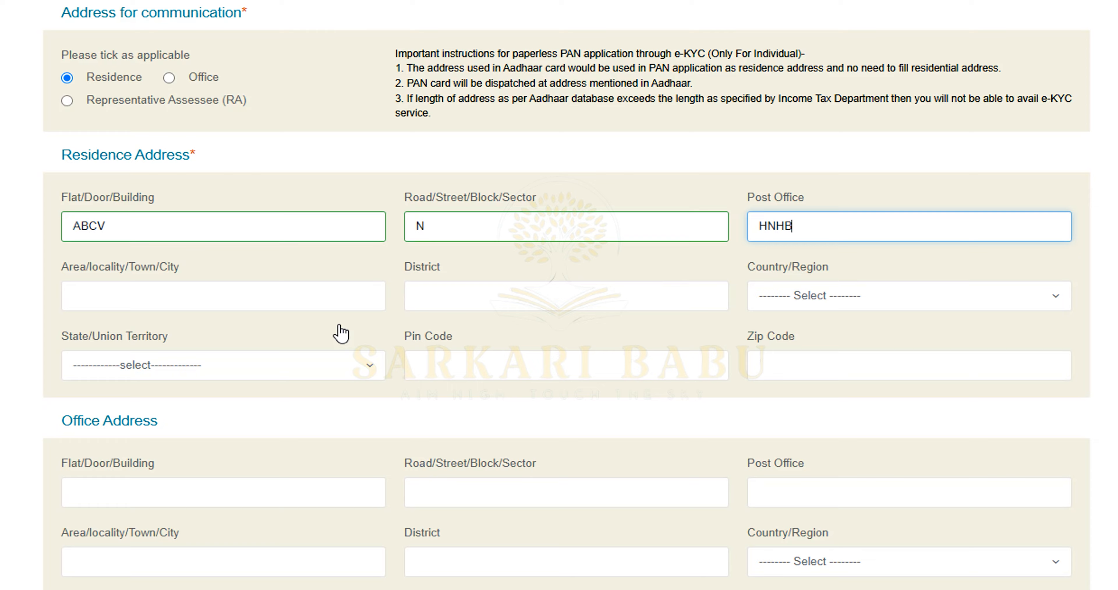
pyautogui.click(287, 293)
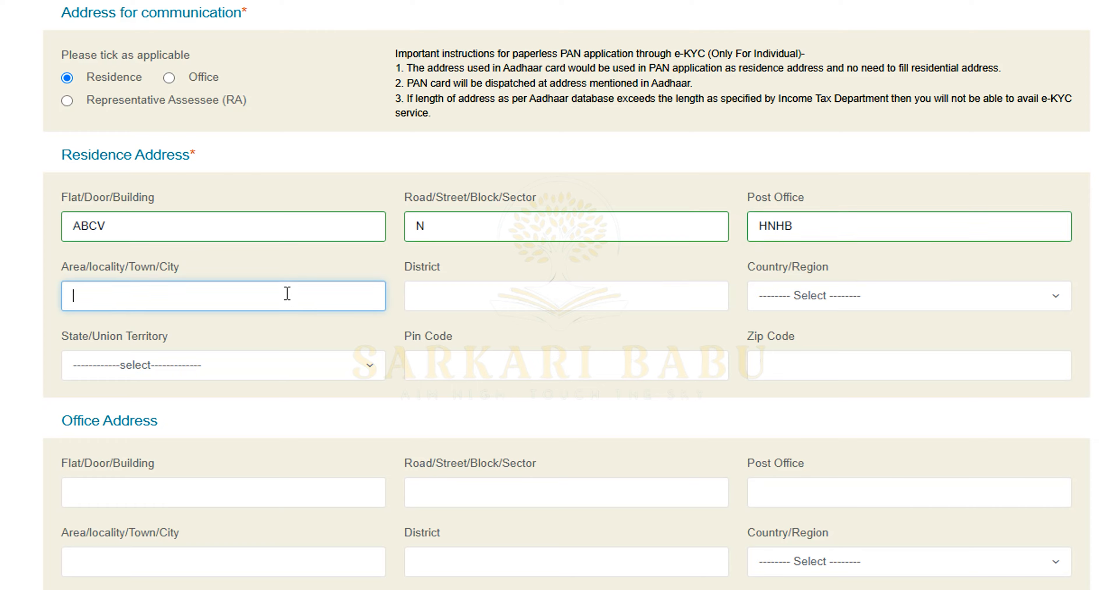
pyautogui.write('MAUI')
pyautogui.click(580, 298)
pyautogui.write('PRYYTG')
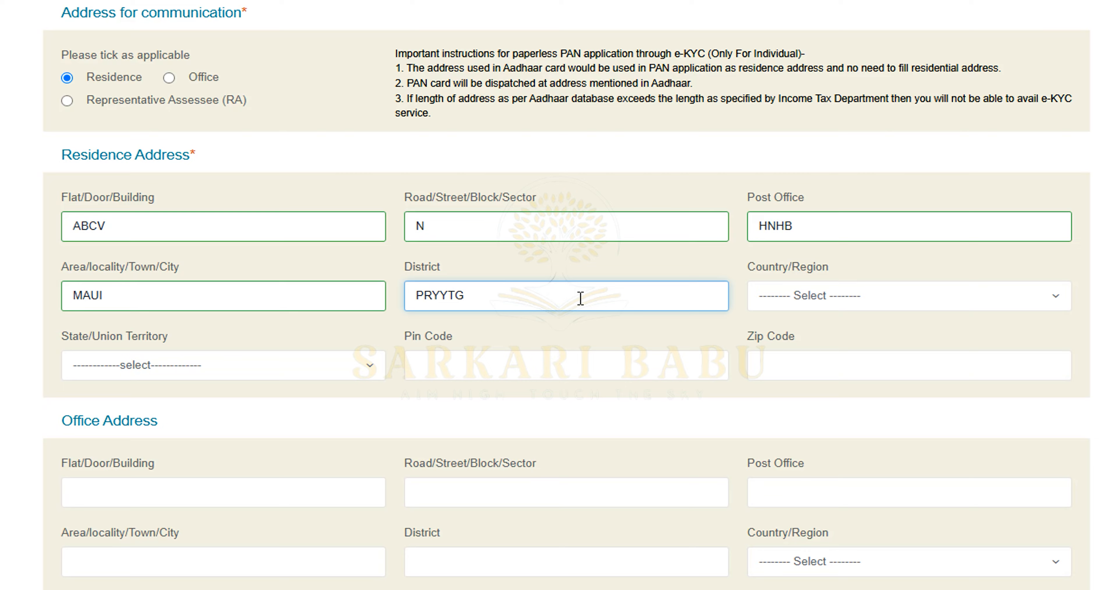
# Set the residence country to INDIA and state to UTTAR PRADESH
pyautogui.click(793, 295)
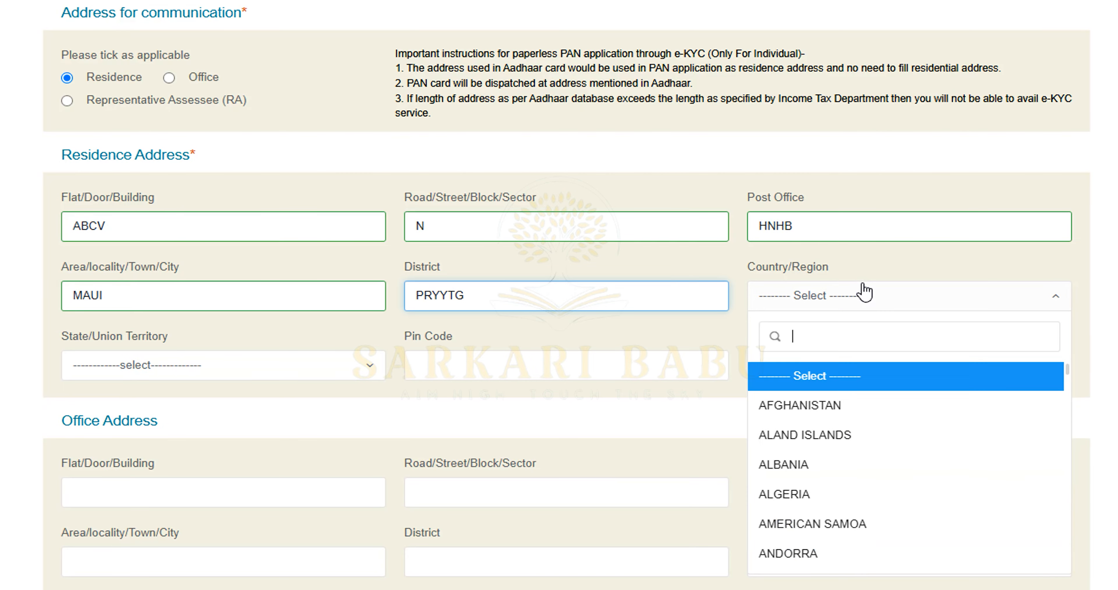
pyautogui.scroll(-3, 815, 480)
pyautogui.scroll(-20, 815, 480)
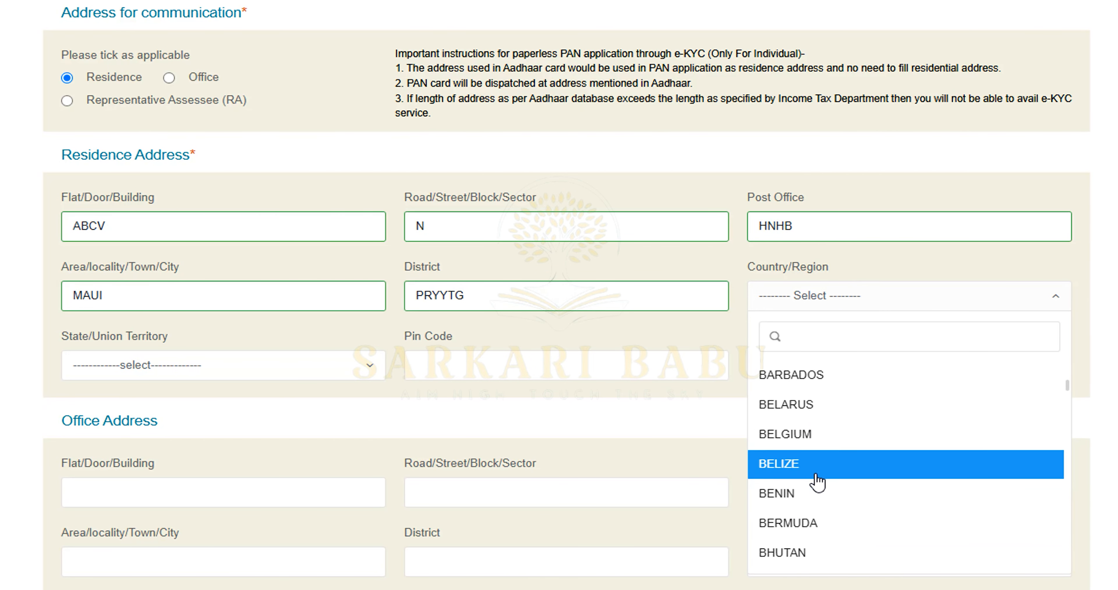
pyautogui.write('IN')
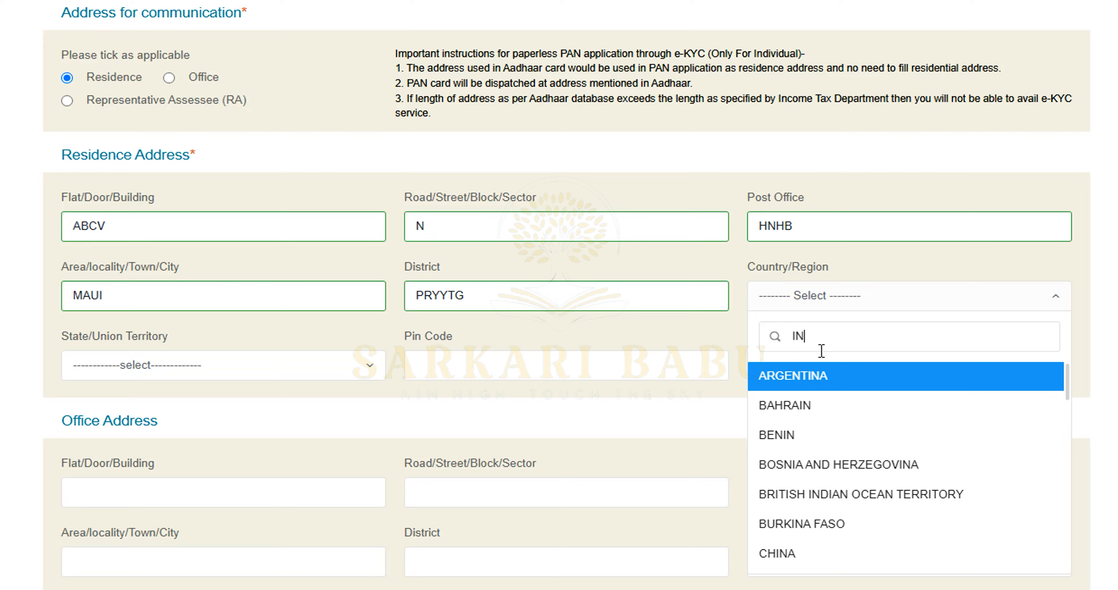
pyautogui.scroll(-15, 790, 446)
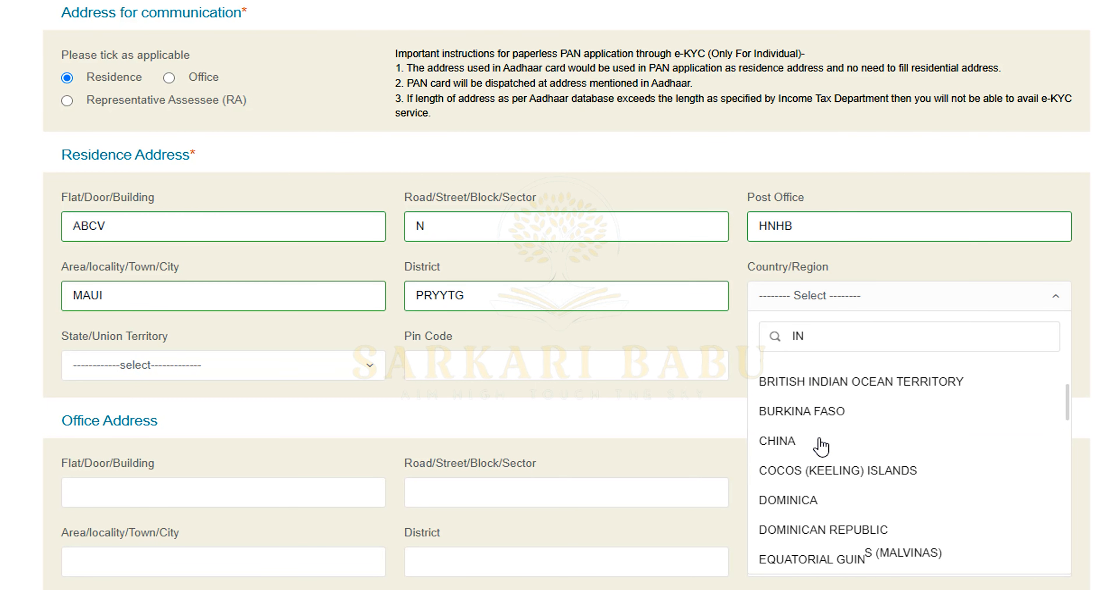
pyautogui.scroll(8, 808, 438)
pyautogui.click(803, 410)
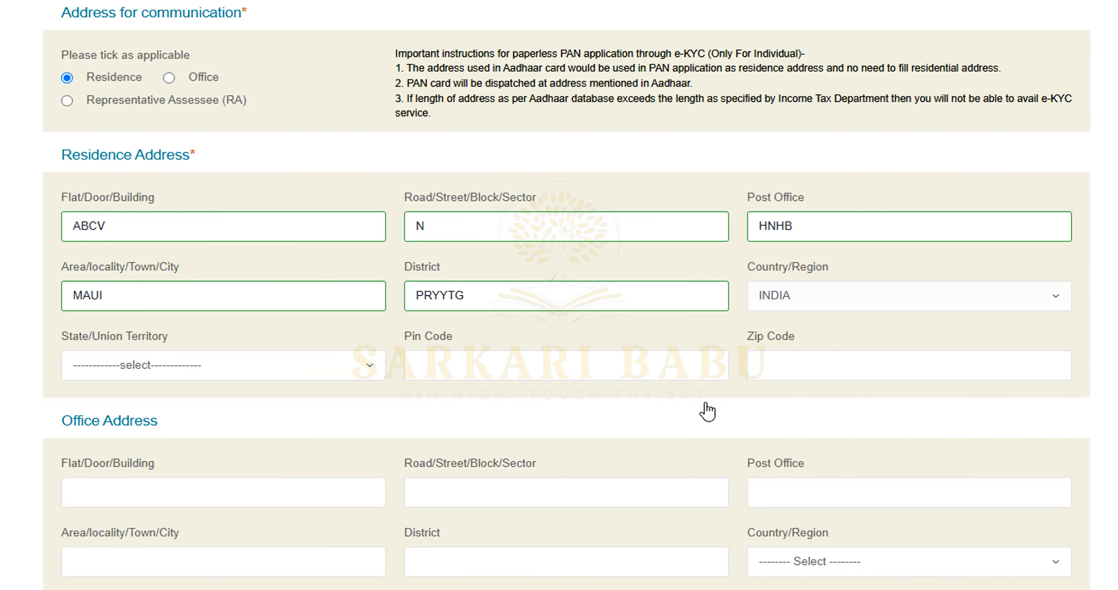
pyautogui.click(249, 368)
pyautogui.scroll(-8, 313, 280)
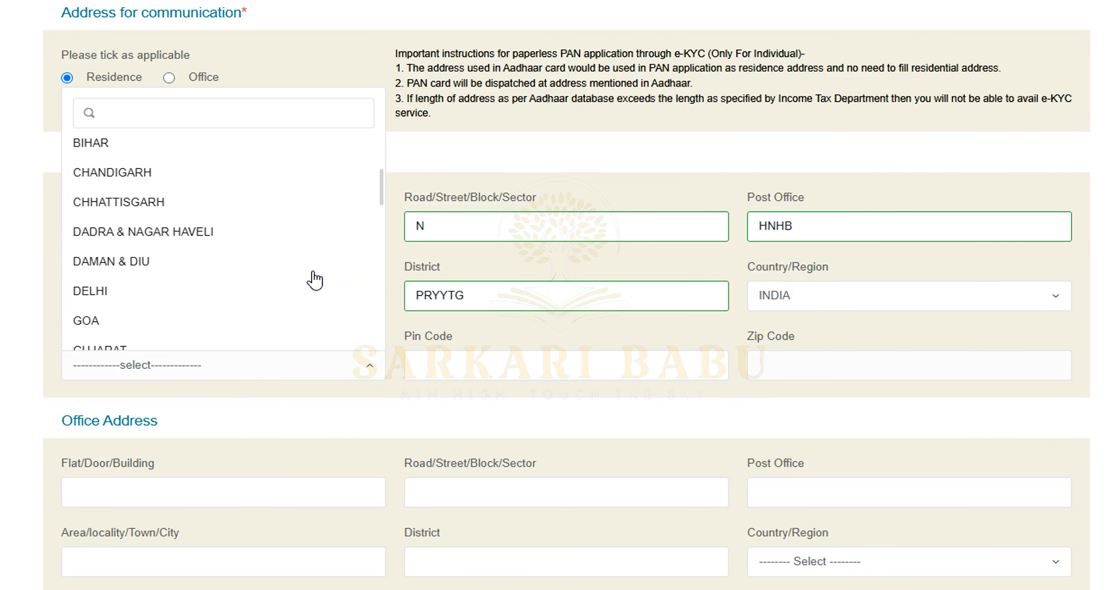
pyautogui.scroll(-7, 313, 280)
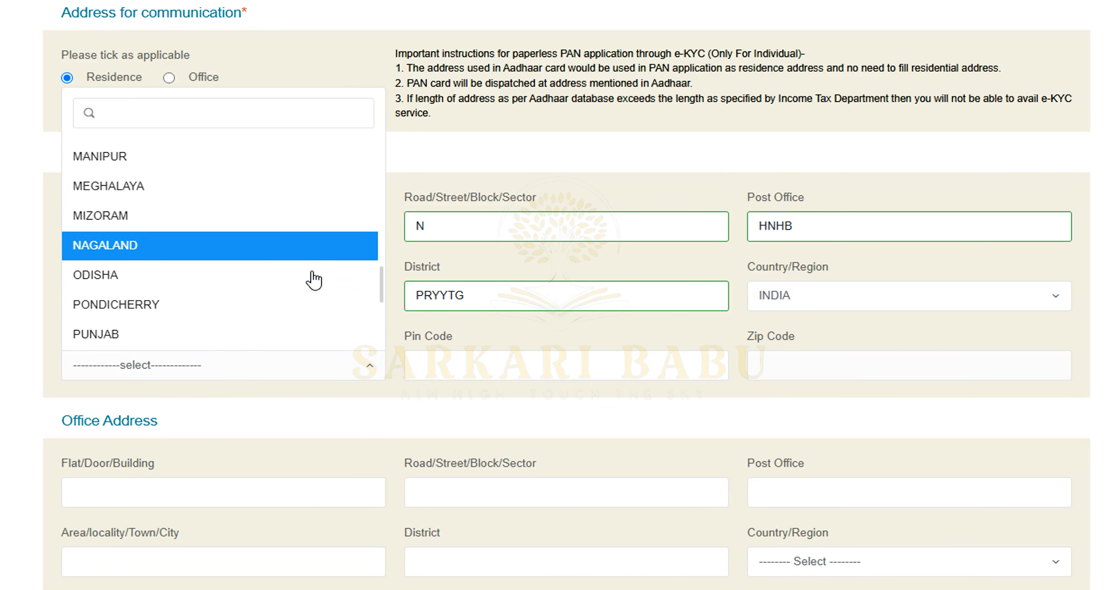
pyautogui.click(308, 275)
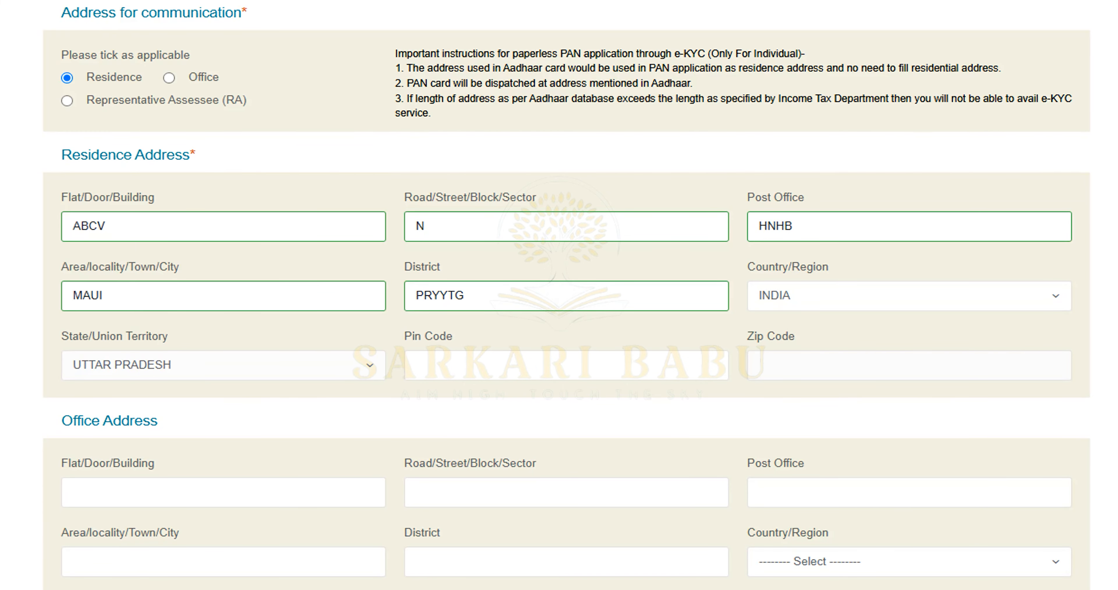
pyautogui.scroll(-3, 89, 378)
pyautogui.click(560, 199)
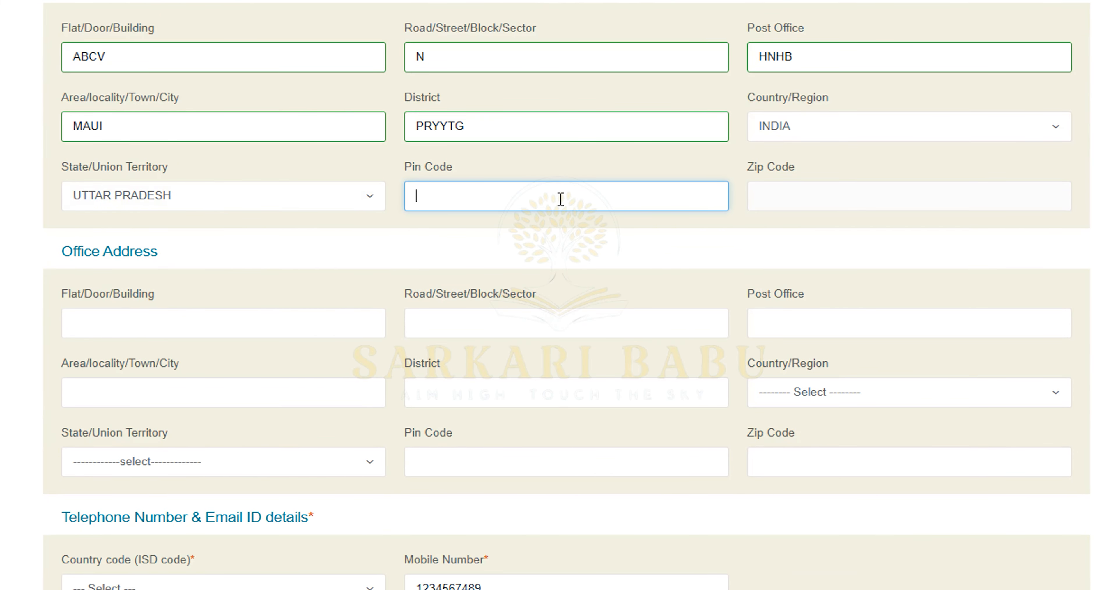
# Enter the residence address pin code
pyautogui.write('211023')
pyautogui.click(791, 242)
pyautogui.scroll(-1, 485, 208)
pyautogui.scroll(-2, 404, 195)
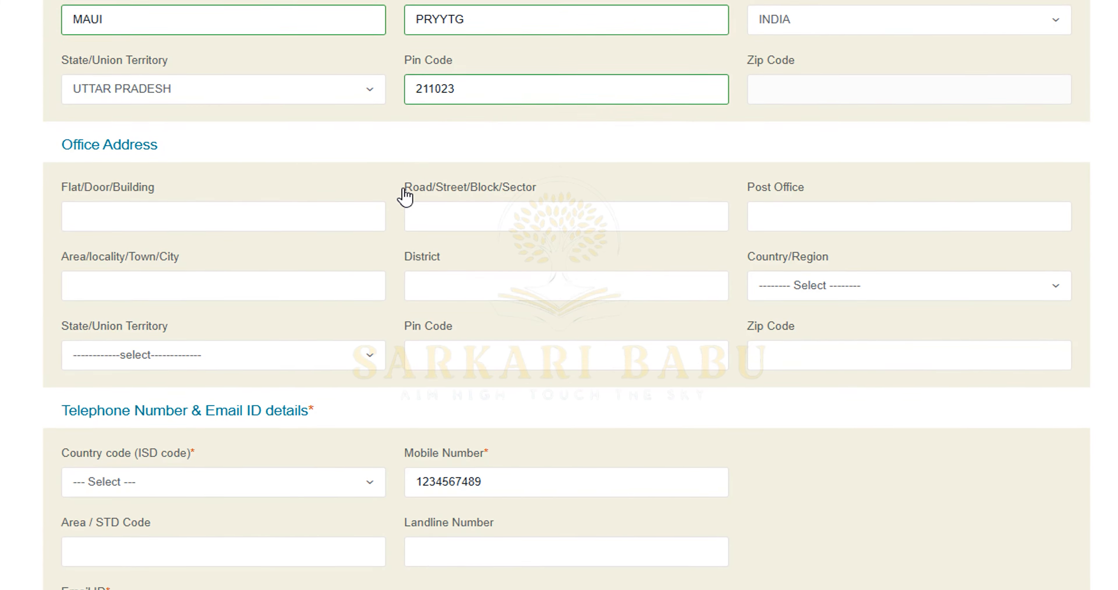
pyautogui.scroll(-2, 290, 166)
# Set the telephone country code to INDIA (91)
pyautogui.click(290, 166)
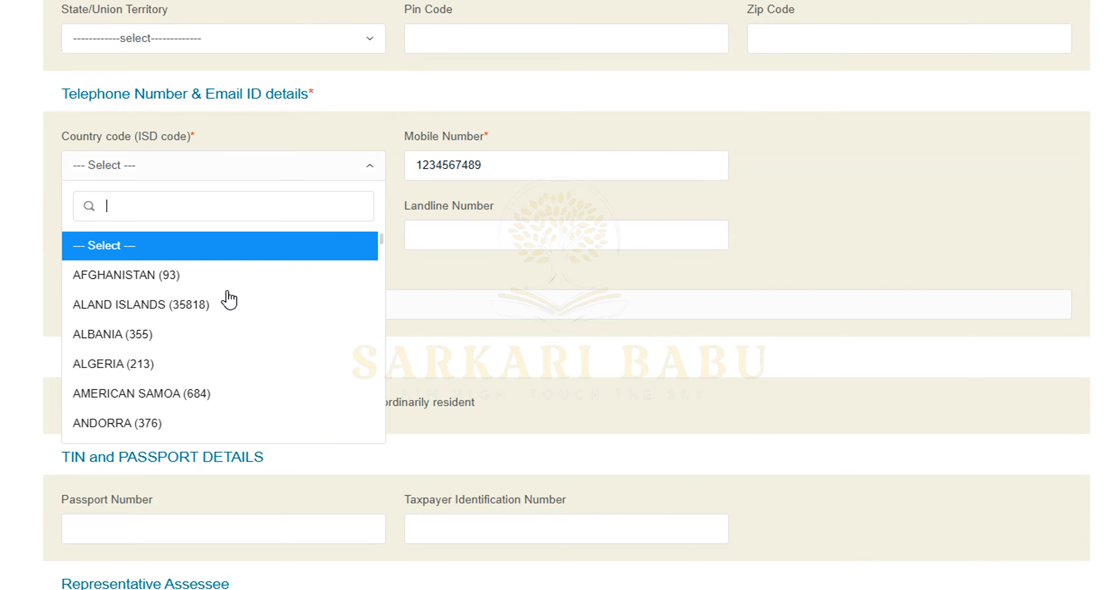
pyautogui.write('INF')
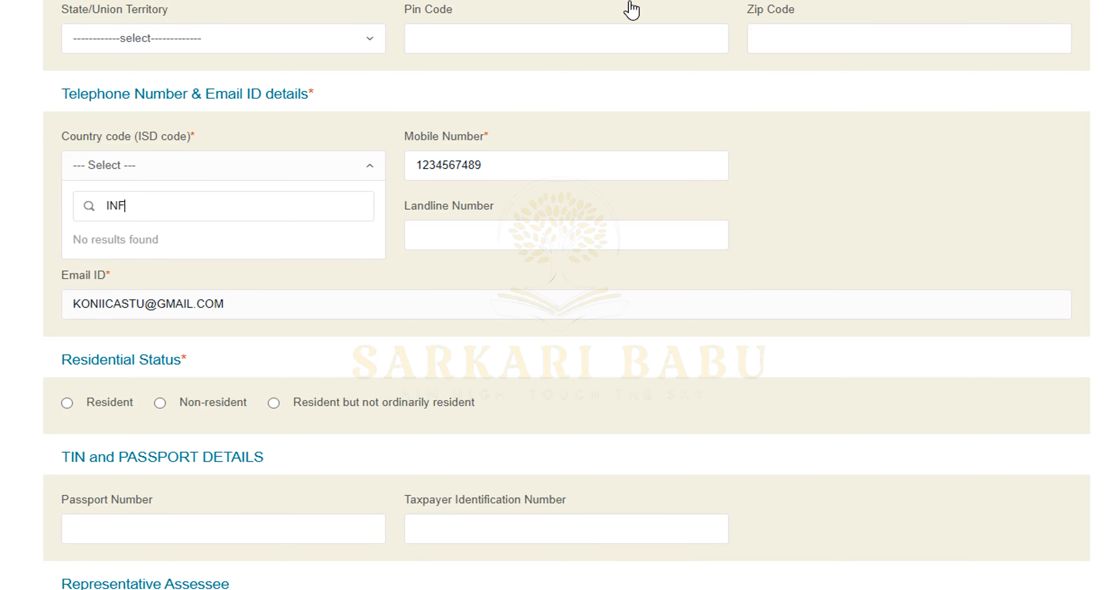
pyautogui.scroll(1, 147, 215)
pyautogui.press('BackSpace')
pyautogui.write('D')
pyautogui.click(130, 325)
pyautogui.scroll(2, 65, 193)
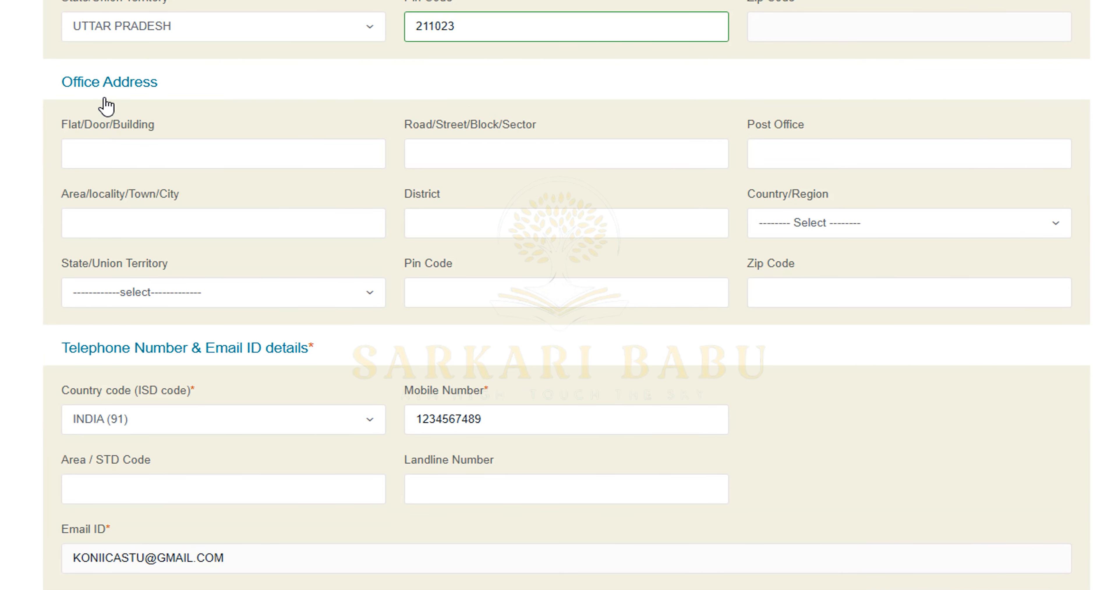
pyautogui.moveTo(62, 81); pyautogui.dragTo(170, 74)
pyautogui.click(106, 116)
pyautogui.scroll(-5, 50, 299)
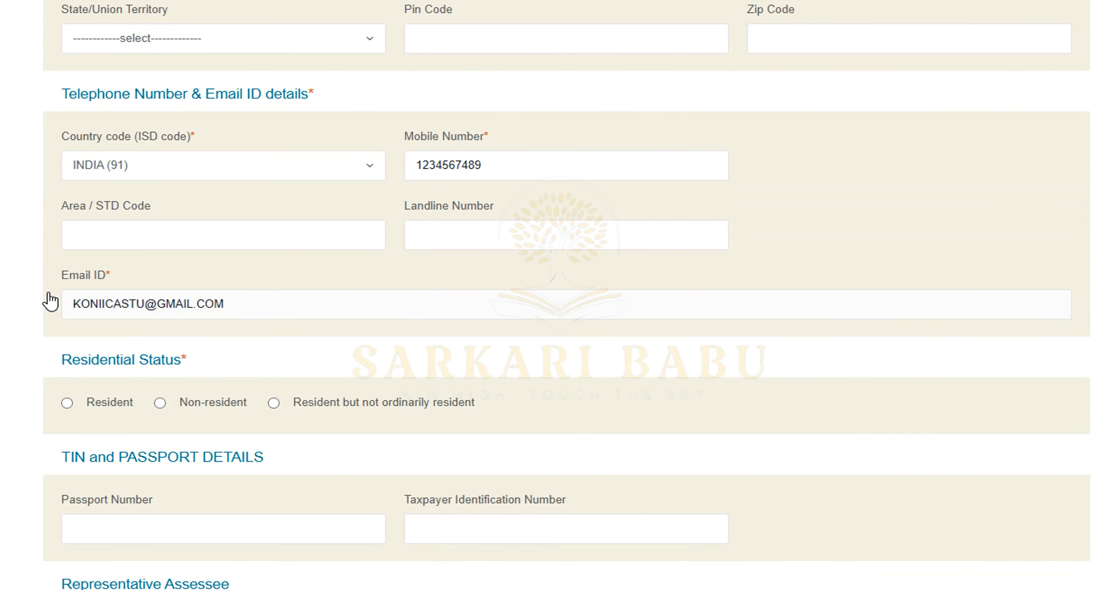
pyautogui.scroll(-4, 130, 142)
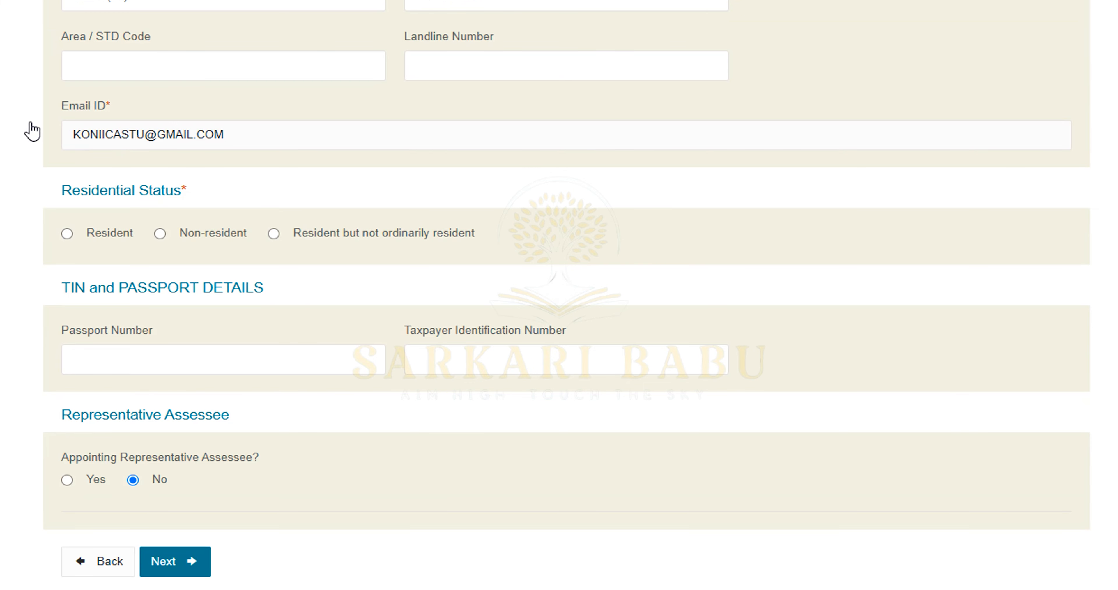
pyautogui.scroll(-3, 161, 165)
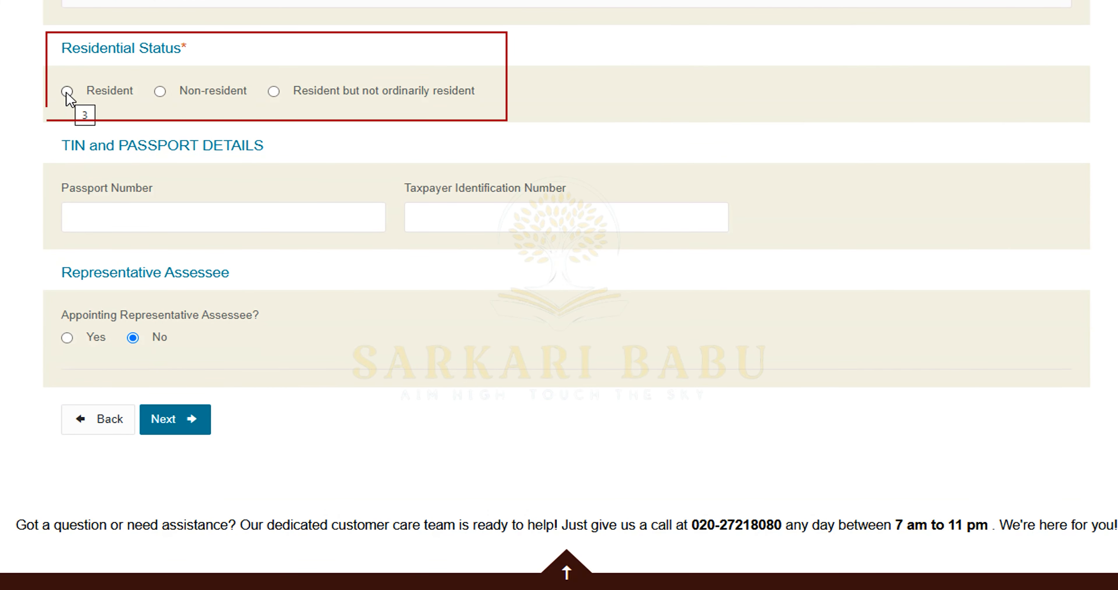
# Mark residential status Resident, keep Representative Assessee at No, and proceed to AO Code
pyautogui.click(66, 91)
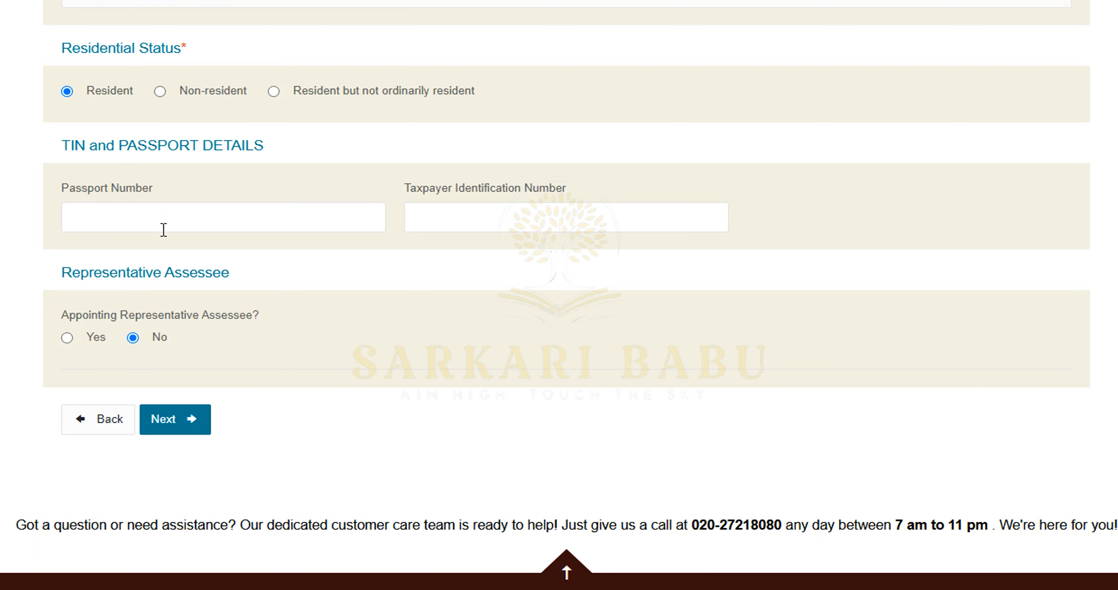
pyautogui.moveTo(125, 153); pyautogui.dragTo(260, 162)
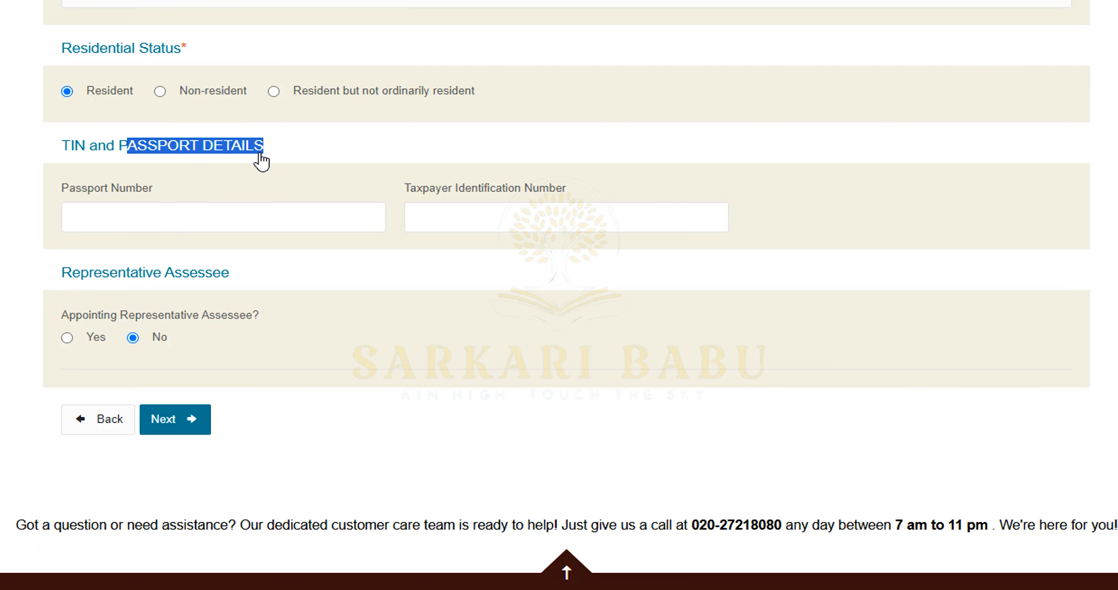
pyautogui.click(278, 171)
pyautogui.click(206, 216)
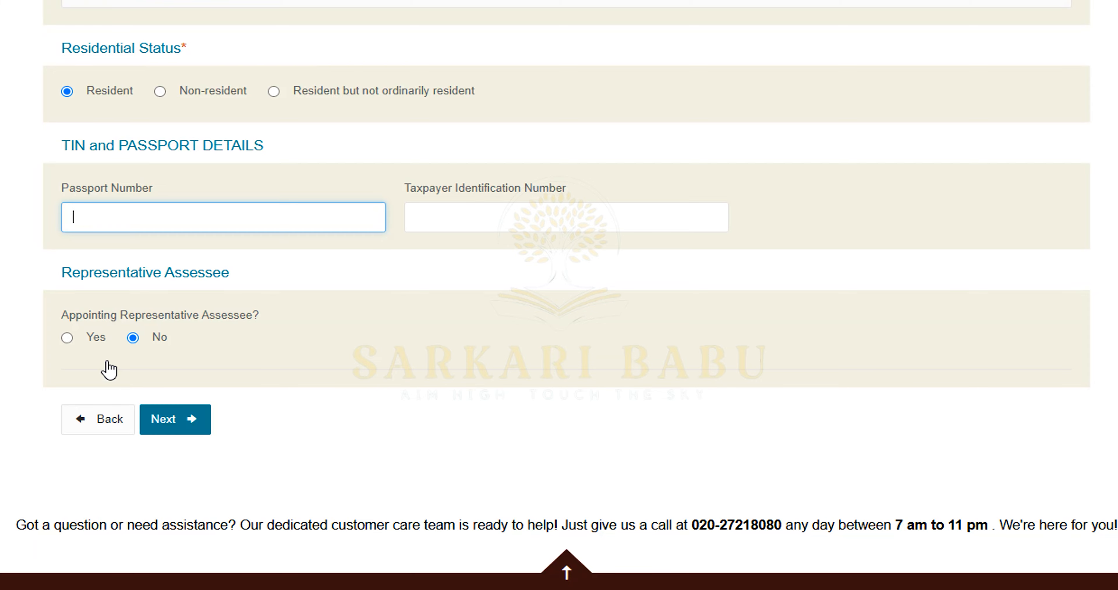
pyautogui.click(67, 337)
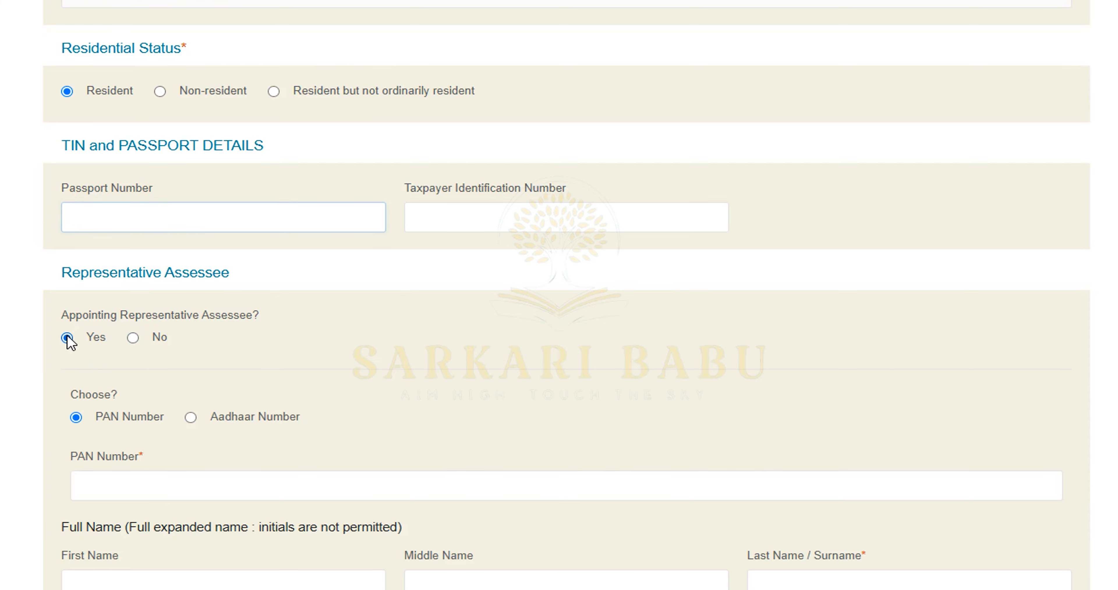
pyautogui.click(133, 338)
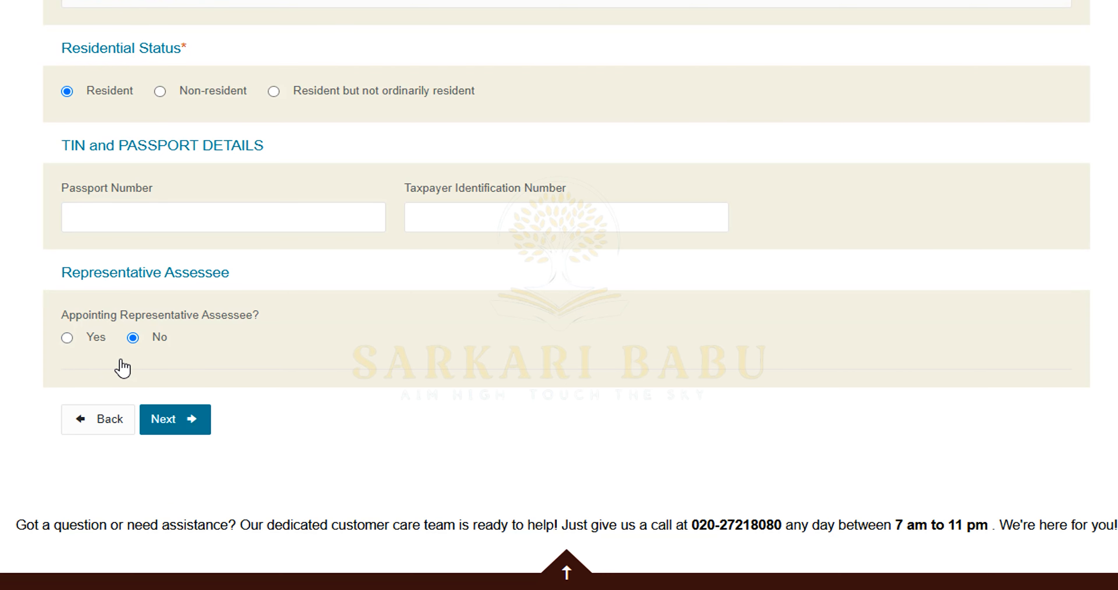
pyautogui.click(195, 427)
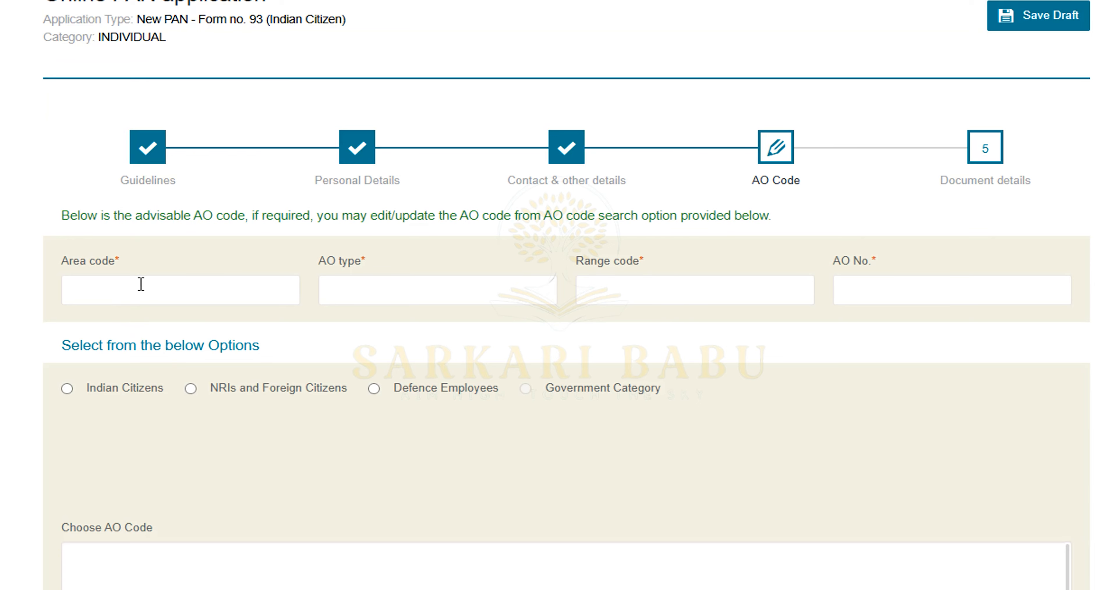
# Choose Indian Citizens for the AO code search
pyautogui.scroll(-4, 147, 281)
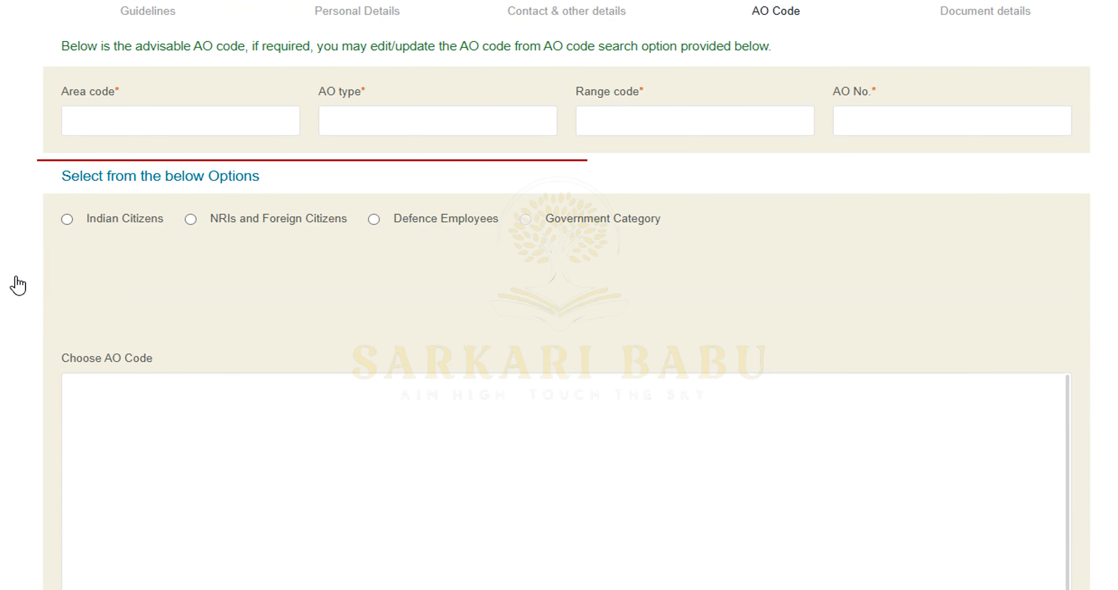
pyautogui.click(512, 121)
pyautogui.click(688, 122)
pyautogui.click(910, 122)
pyautogui.click(106, 120)
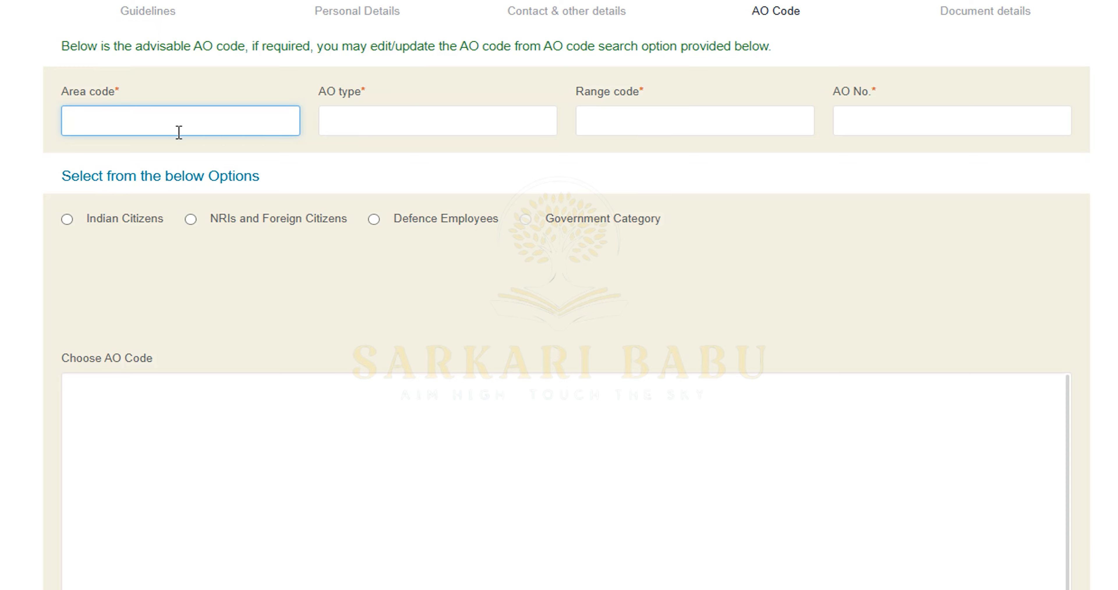
pyautogui.click(129, 229)
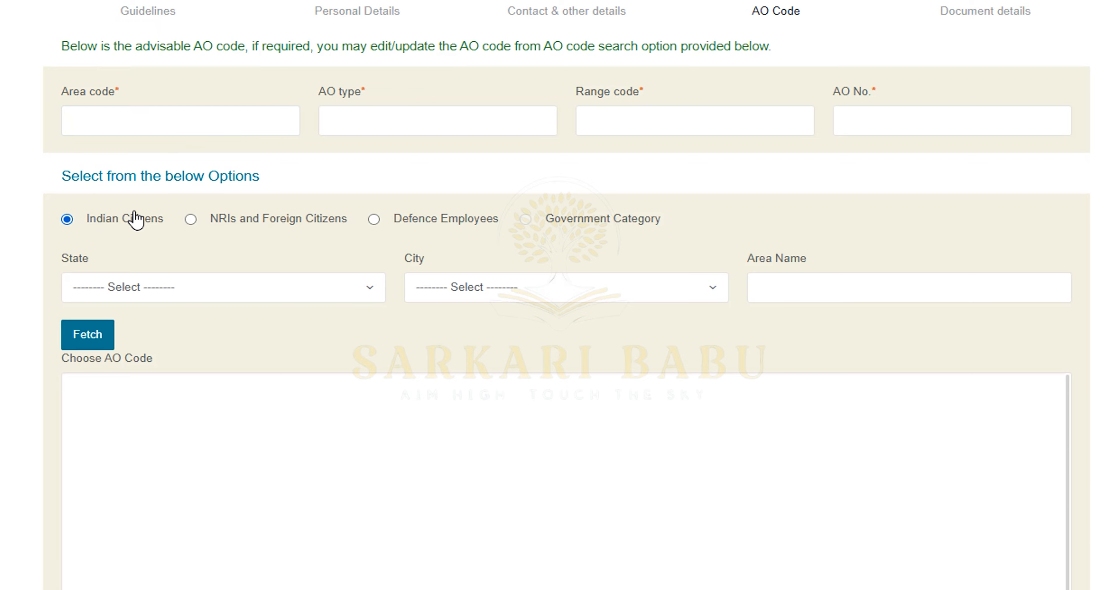
# Pick state UTTAR PRADESH and city ALLAHABAD, and type area name DARAGAN
pyautogui.click(199, 298)
pyautogui.scroll(-15, 170, 449)
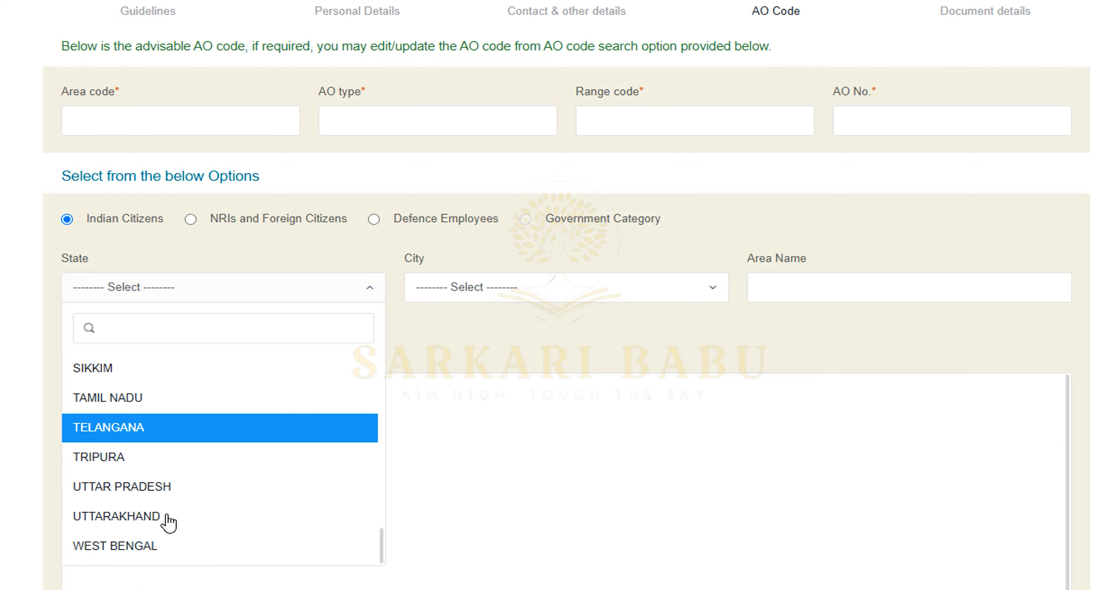
pyautogui.click(166, 499)
pyautogui.click(530, 296)
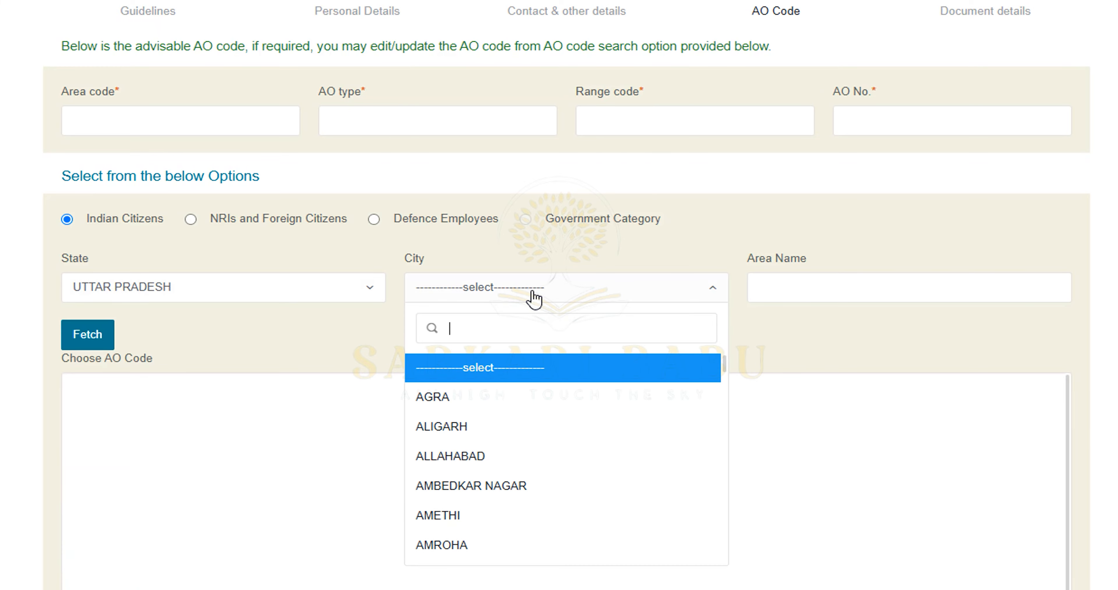
pyautogui.click(436, 463)
pyautogui.click(882, 287)
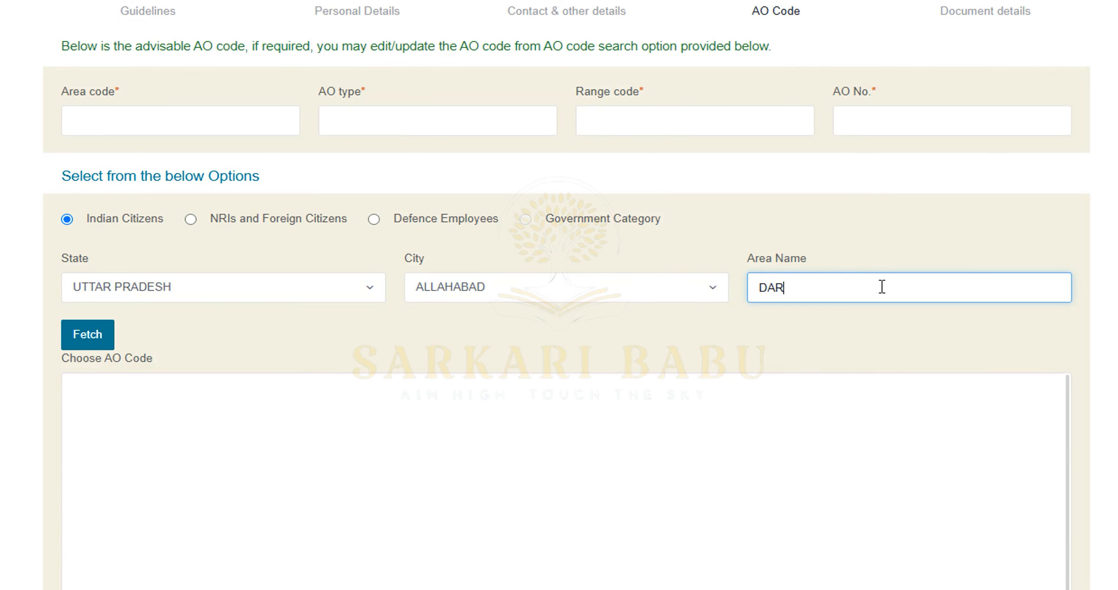
pyautogui.write('DARAGAN')
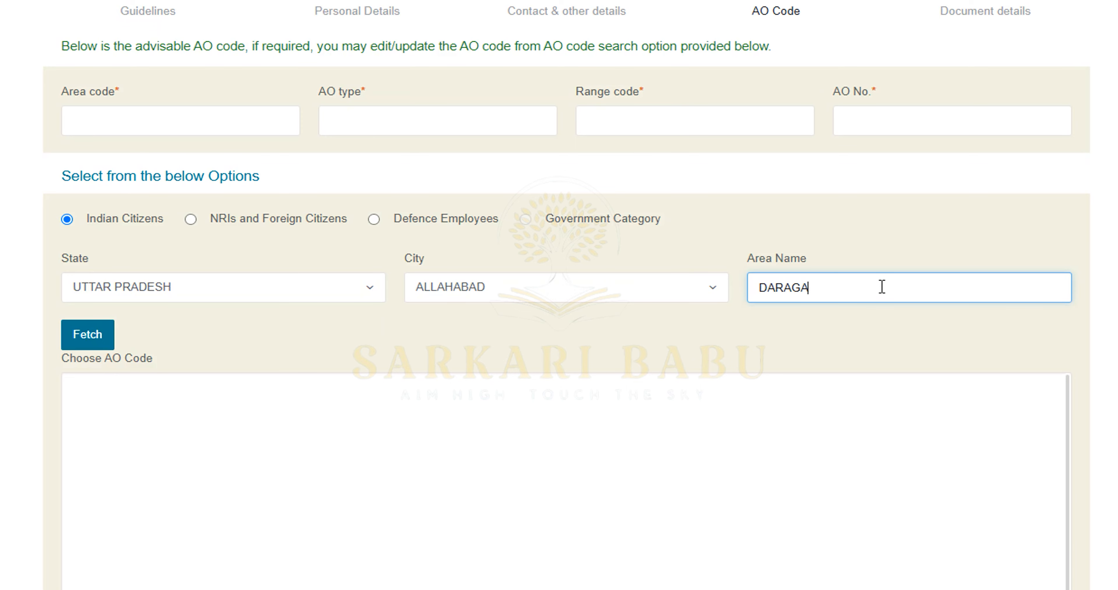